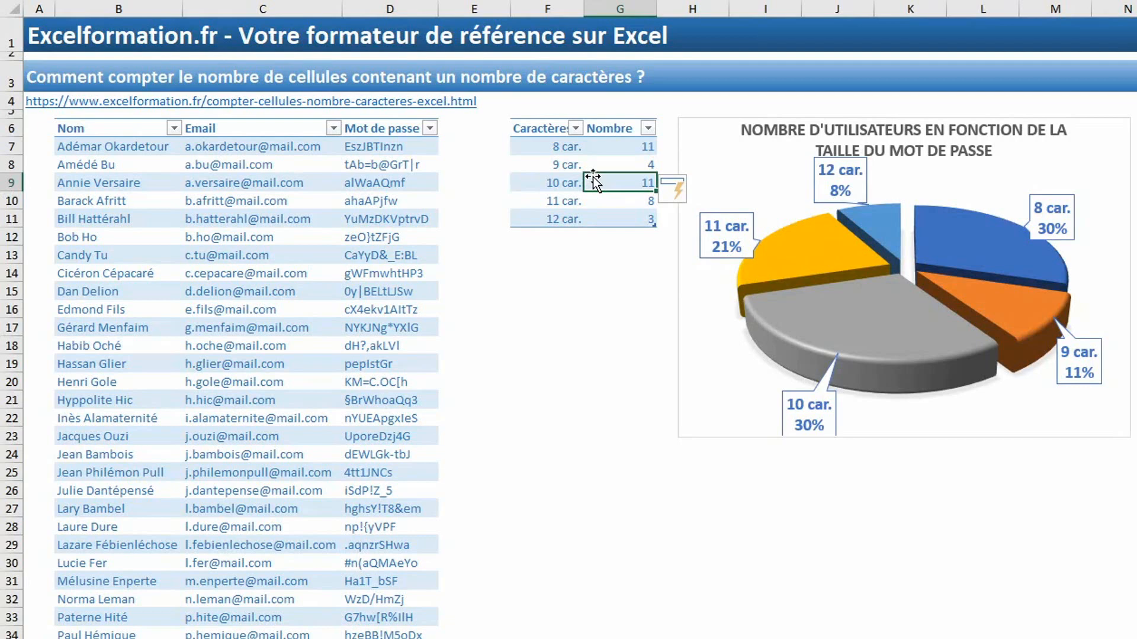
pyautogui.hotkey('ctrl', 'z')
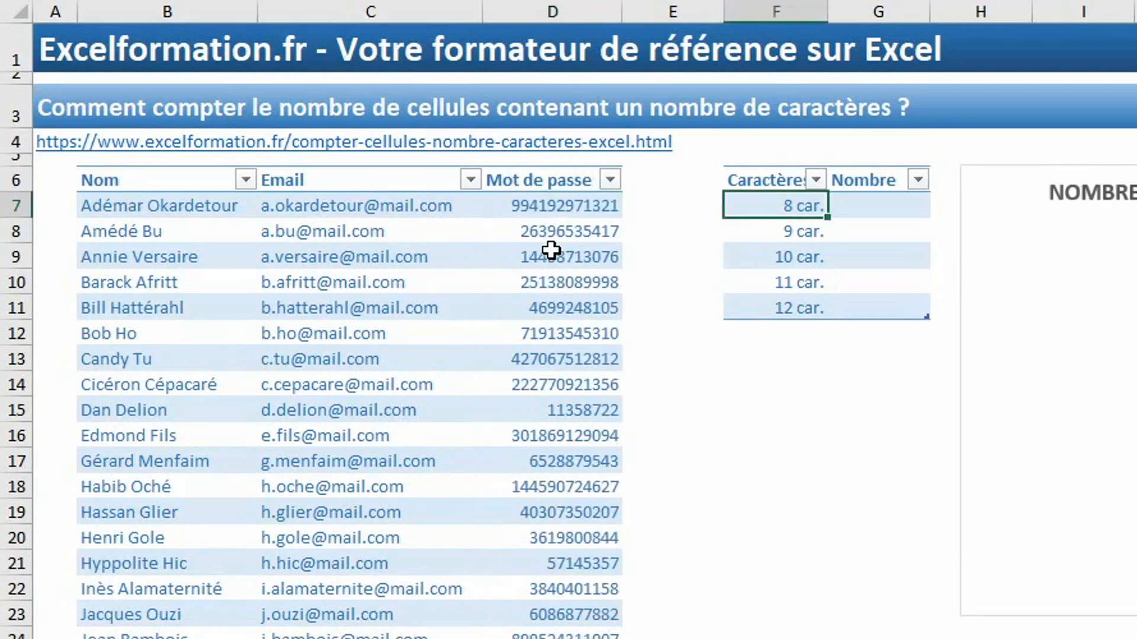
pyautogui.click(550, 251)
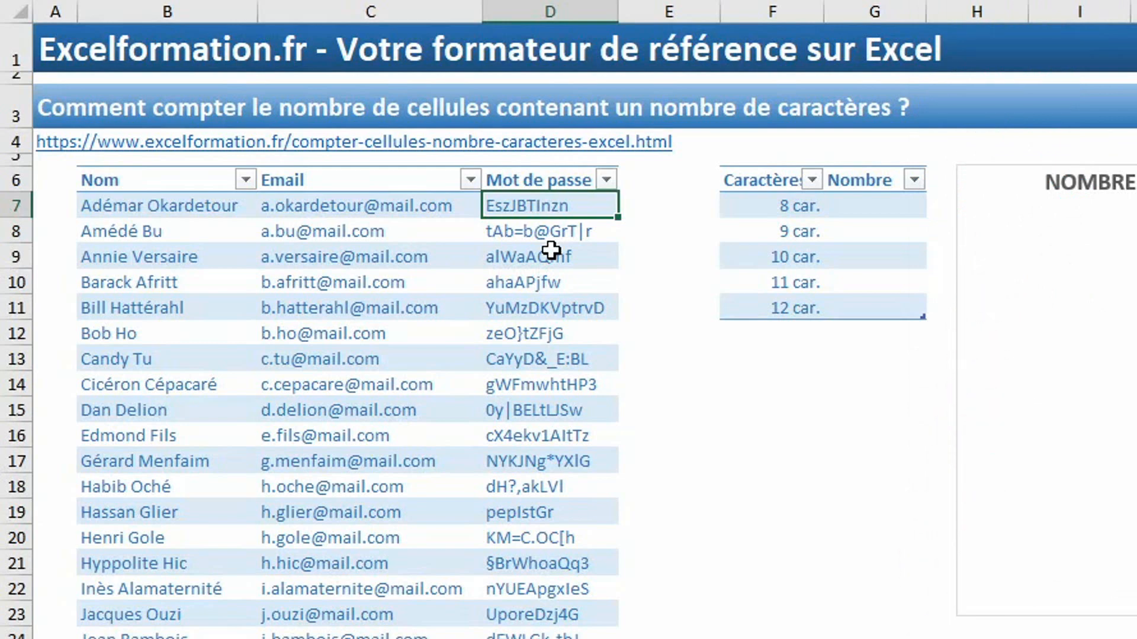
# Step: Count the 8-character passwords in cell G7 with =NB.SI(baseUtilisateurs1[Mot de passe];"????????")
pyautogui.click(871, 204)
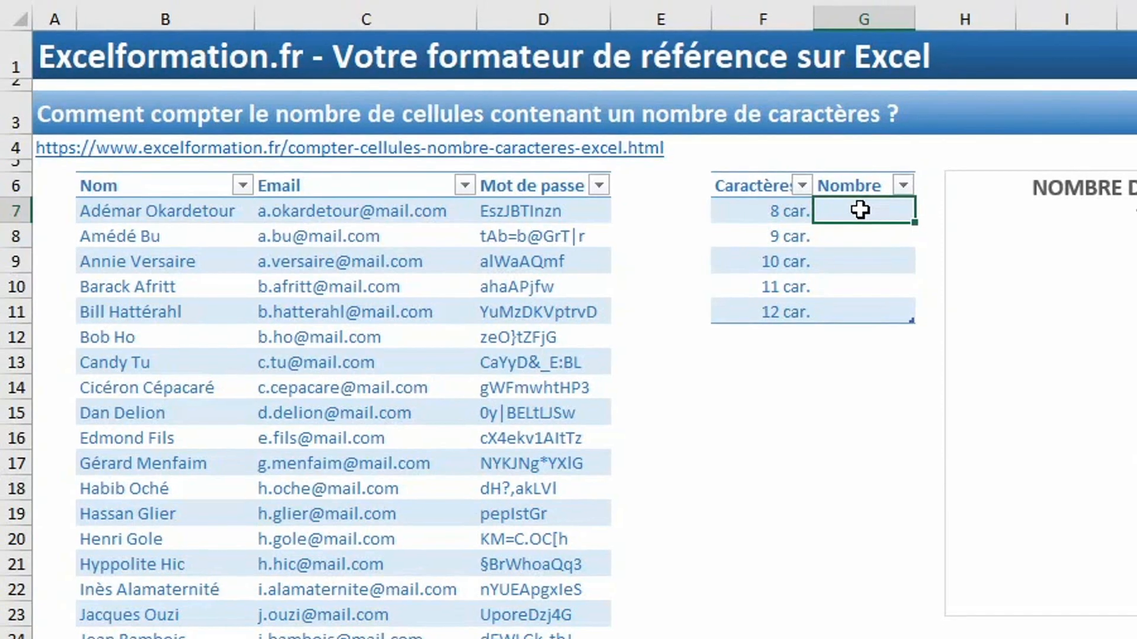
pyautogui.write('=nb.s')
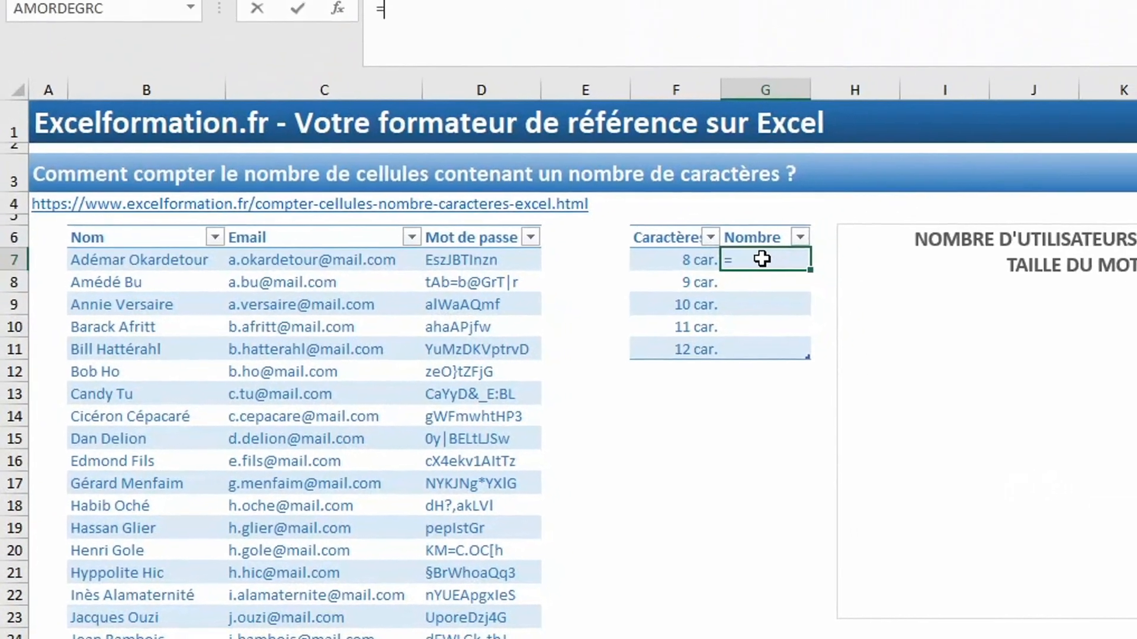
pyautogui.write('i(')
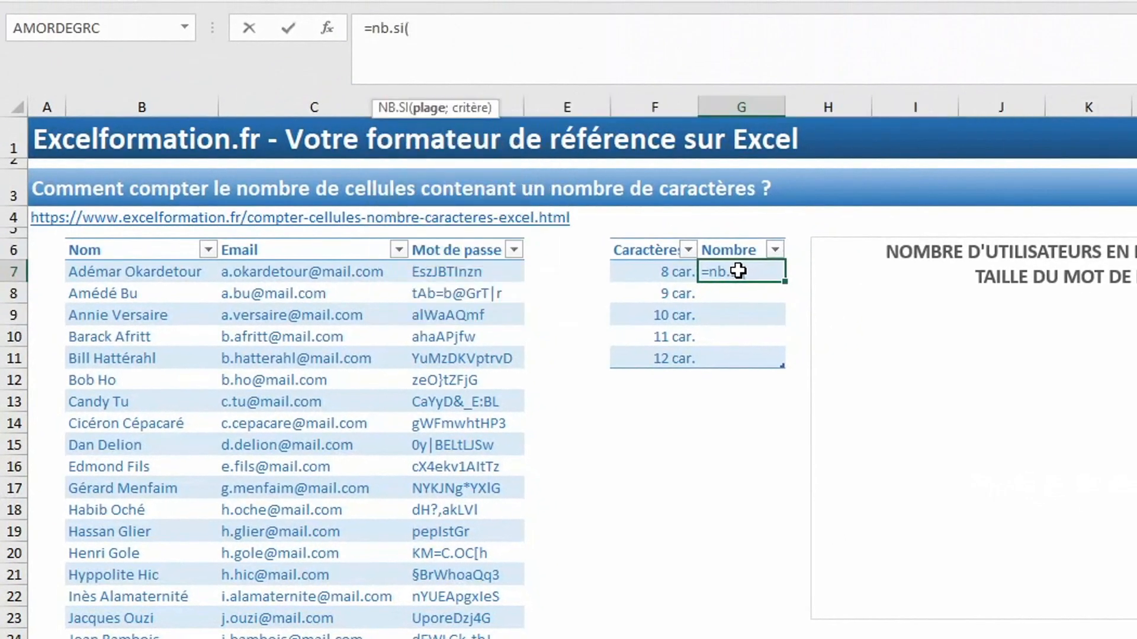
pyautogui.click(461, 240)
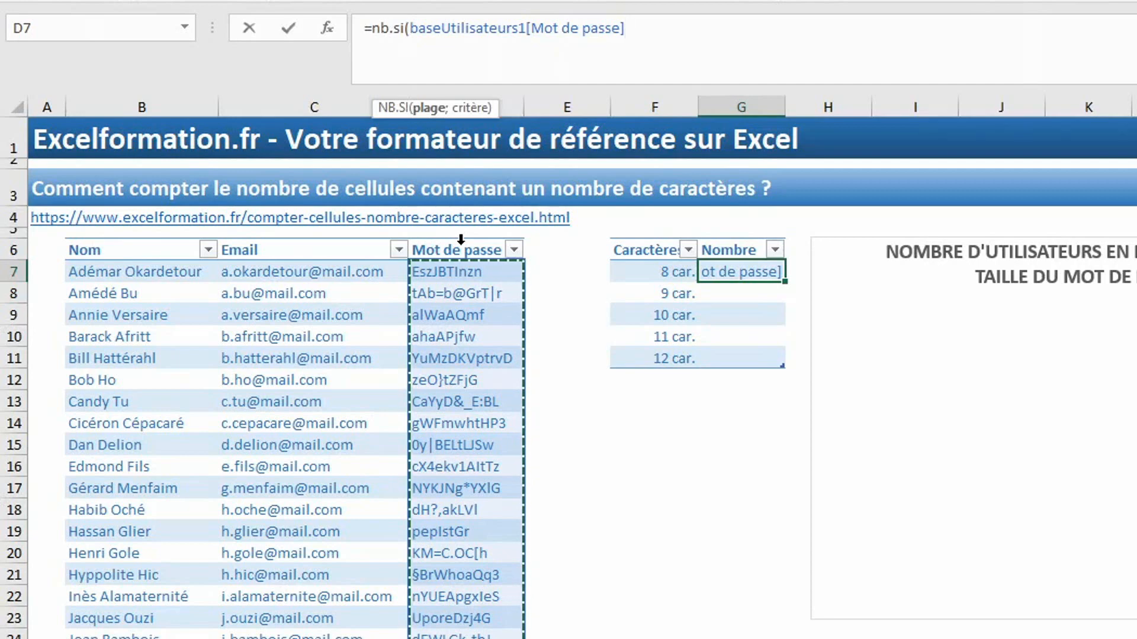
pyautogui.write(';"')
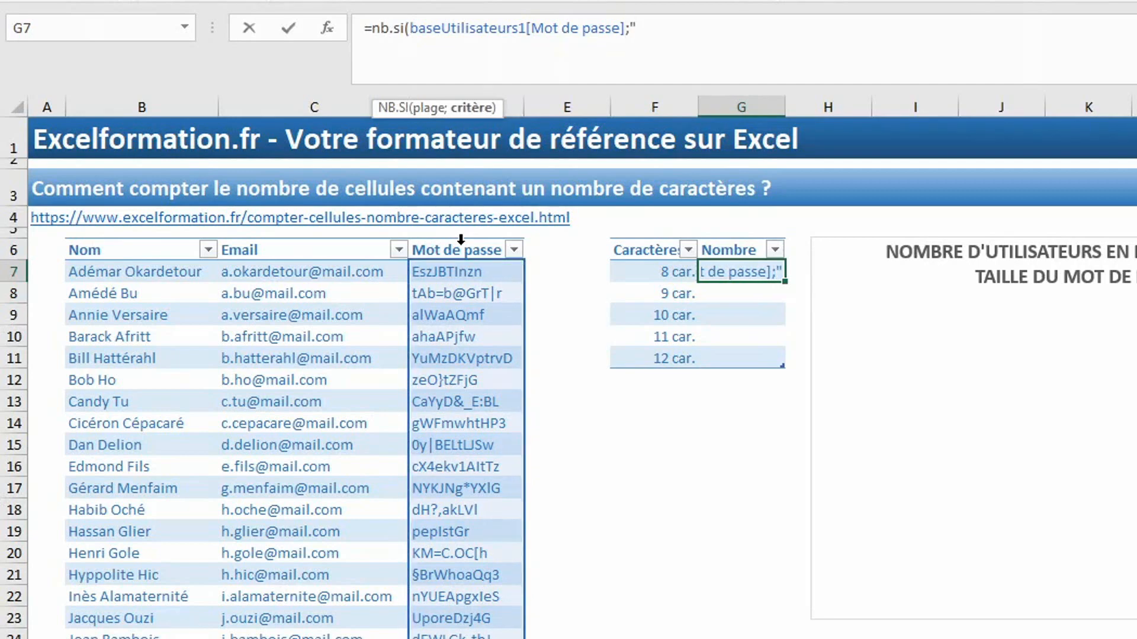
pyautogui.write('??')
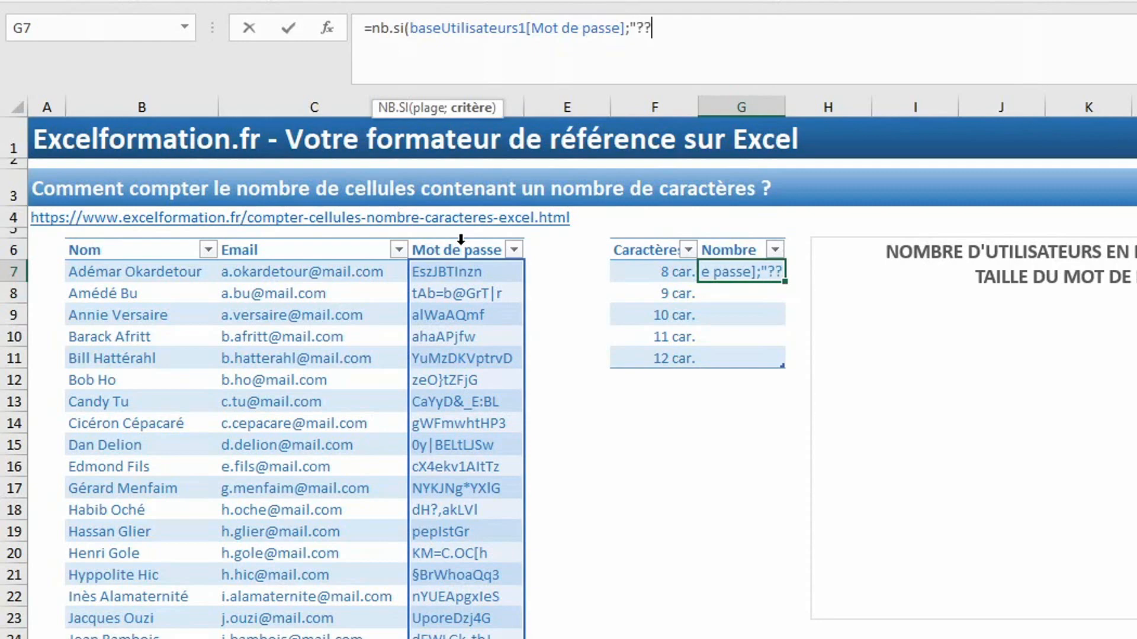
pyautogui.write('??????"')
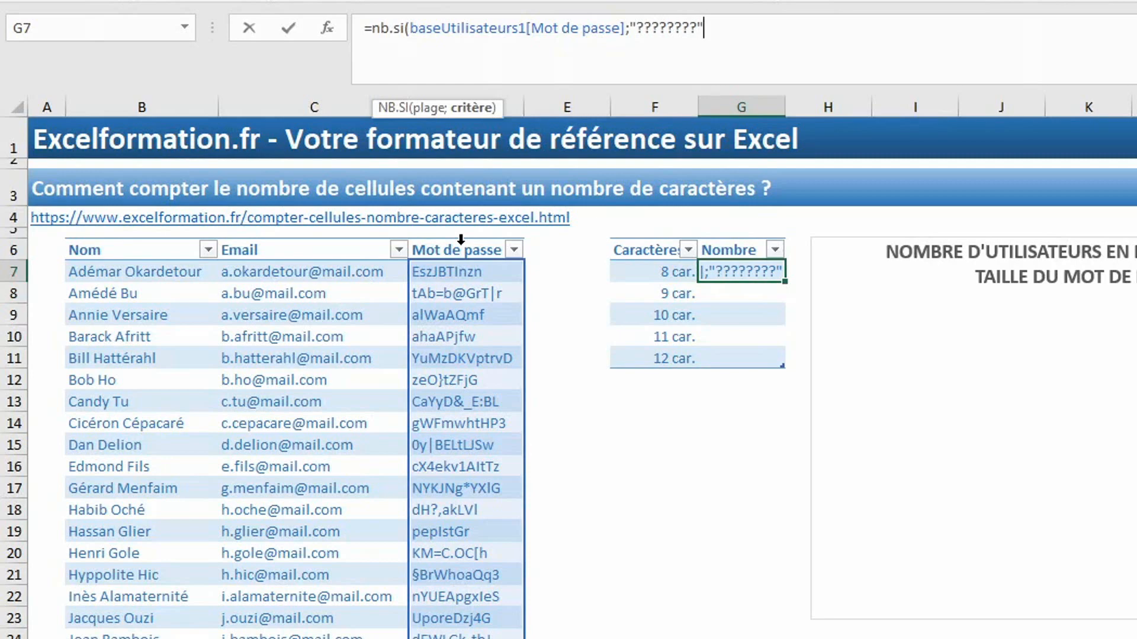
pyautogui.write(')')
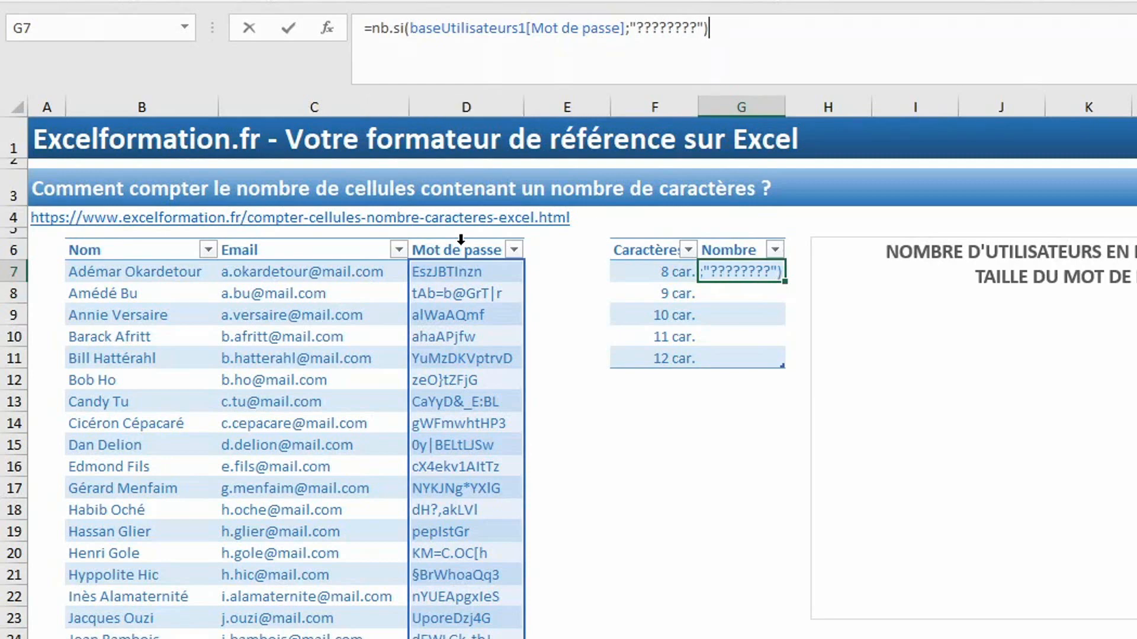
pyautogui.hotkey('ctrl', 'Return')
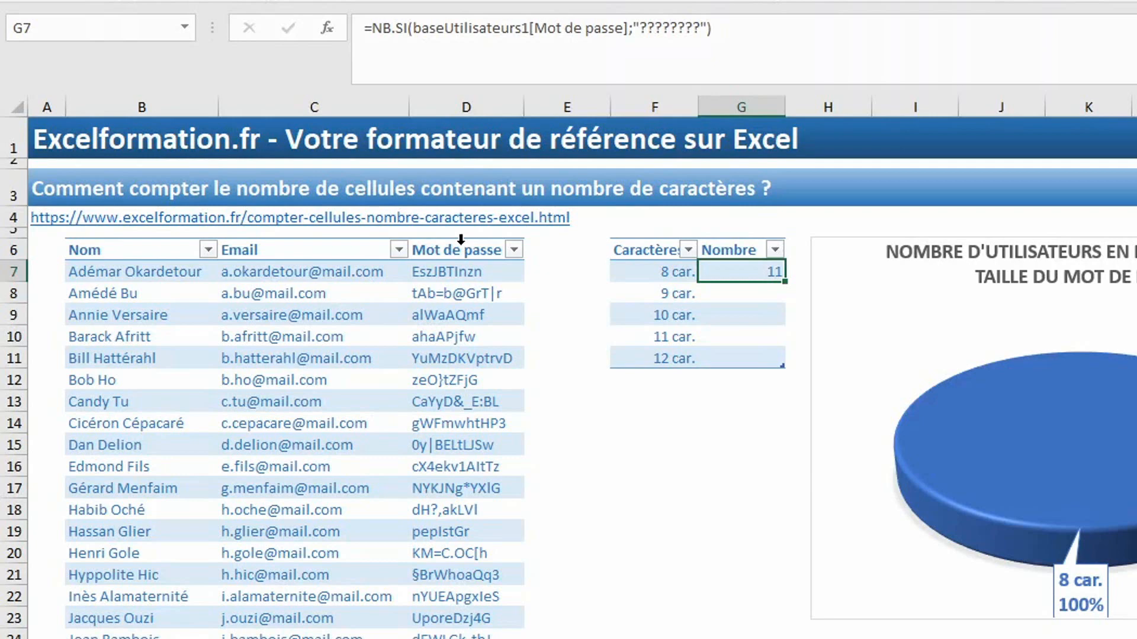
# Step: Try the criterion "a???????" in the G7 formula to count 8-character passwords starting with a, and undo the change
pyautogui.click(646, 30)
pyautogui.press('BackSpace')
pyautogui.write('a')
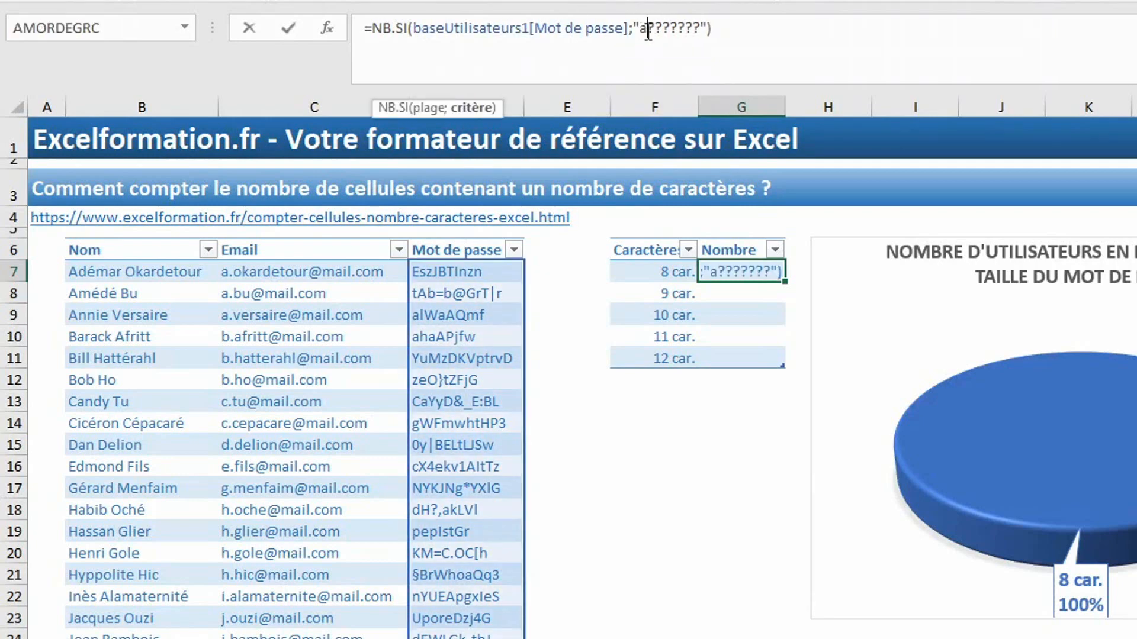
pyautogui.hotkey('ctrl', 'Return')
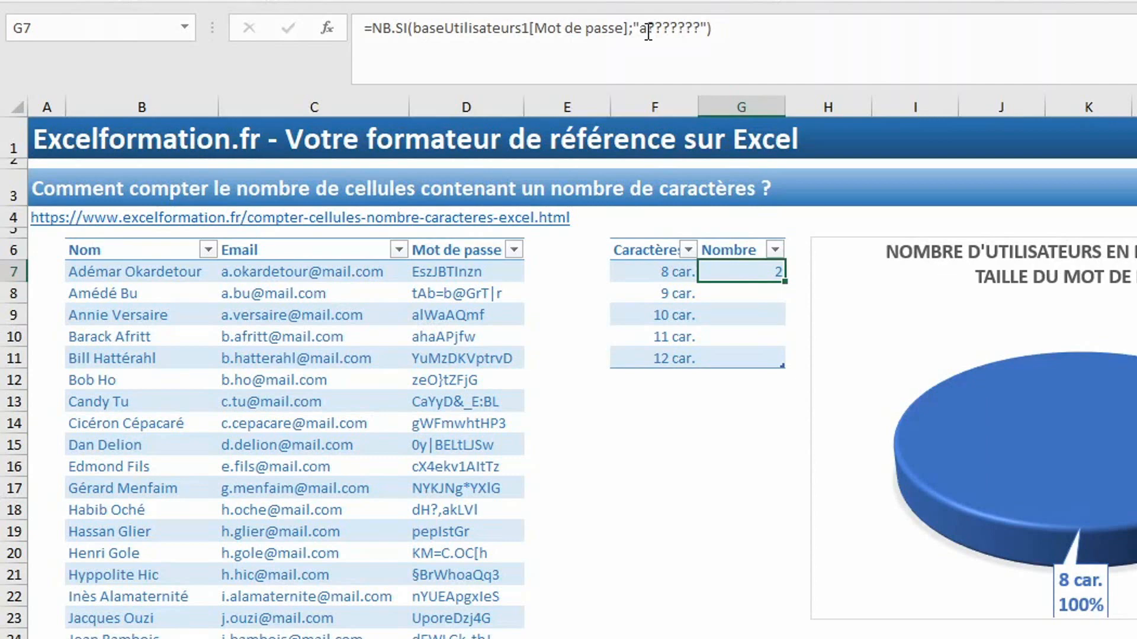
pyautogui.hotkey('ctrl', 'z')
# Step: Count the 9-character passwords in cell G8 with =NB.SI(baseUtilisateurs1[Mot de passe];"?????????")
pyautogui.press('Down')
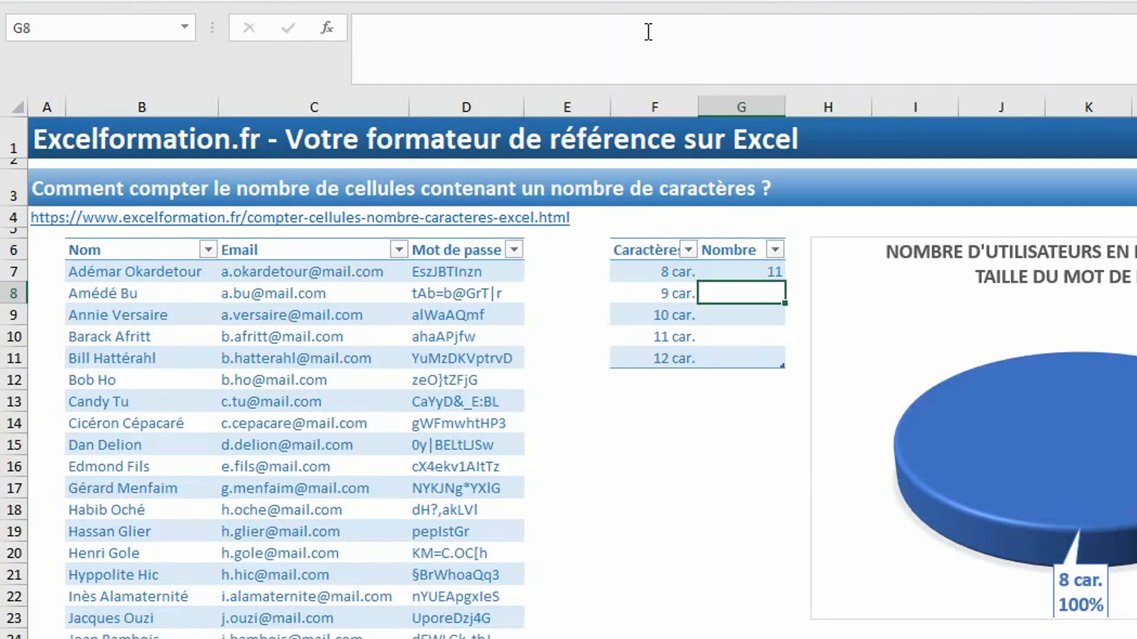
pyautogui.write('=n')
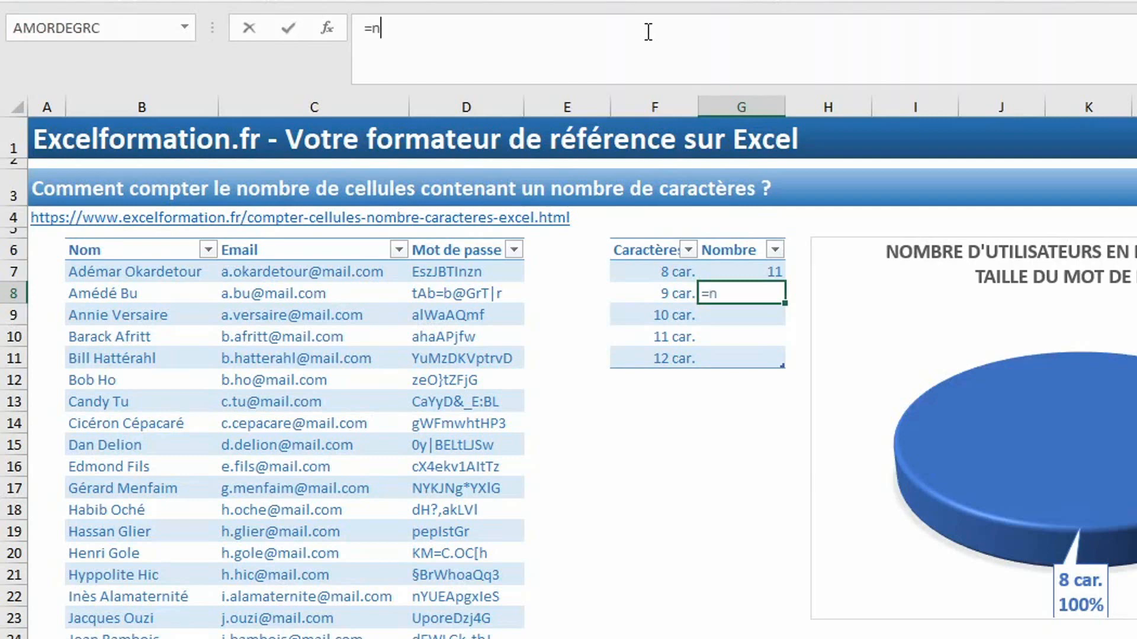
pyautogui.write('b.si(')
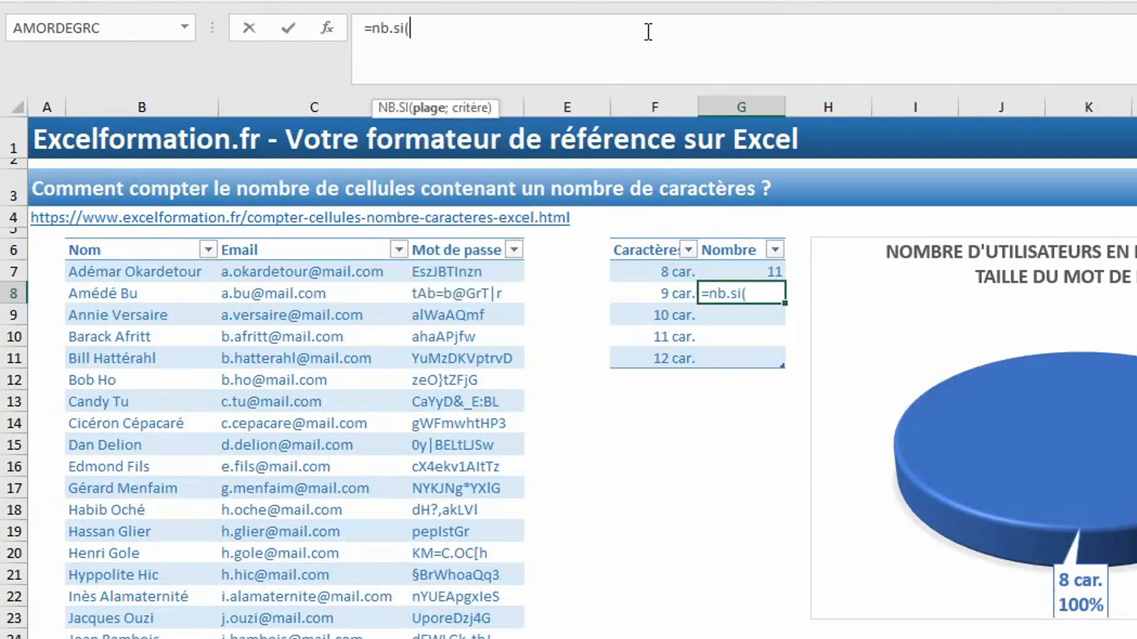
pyautogui.click(450, 237)
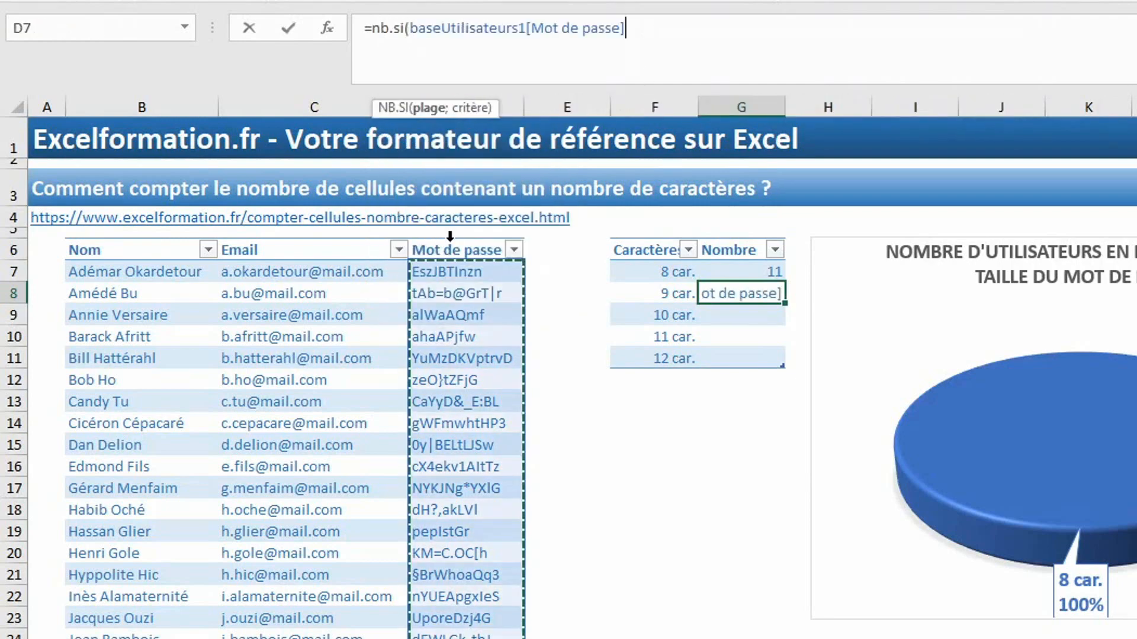
pyautogui.write(';"?????????")')
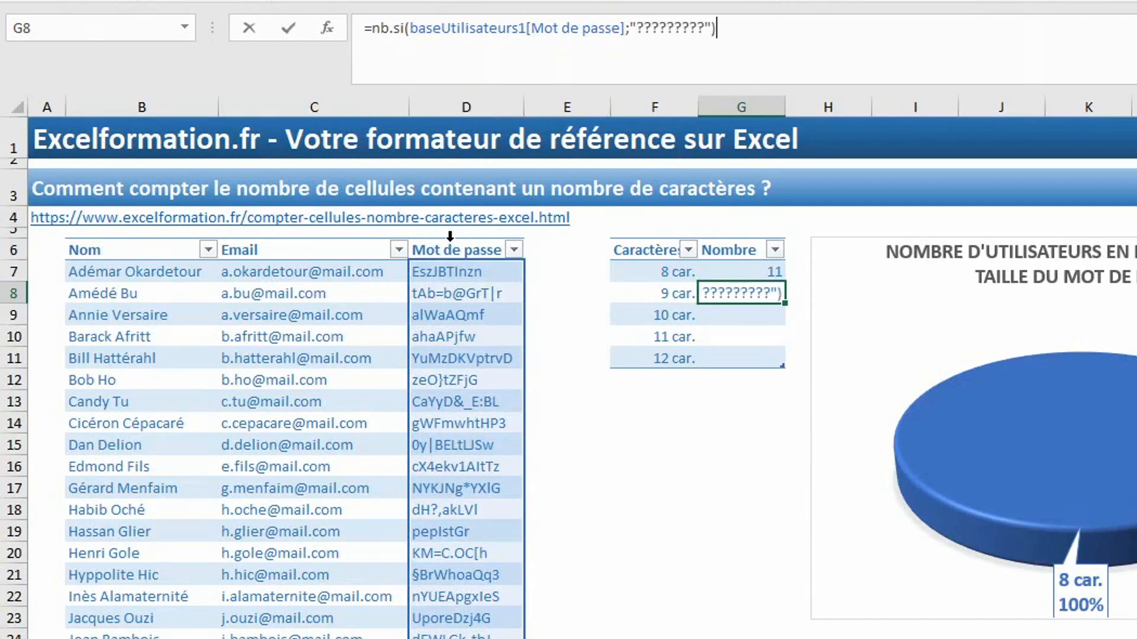
pyautogui.press('Return')
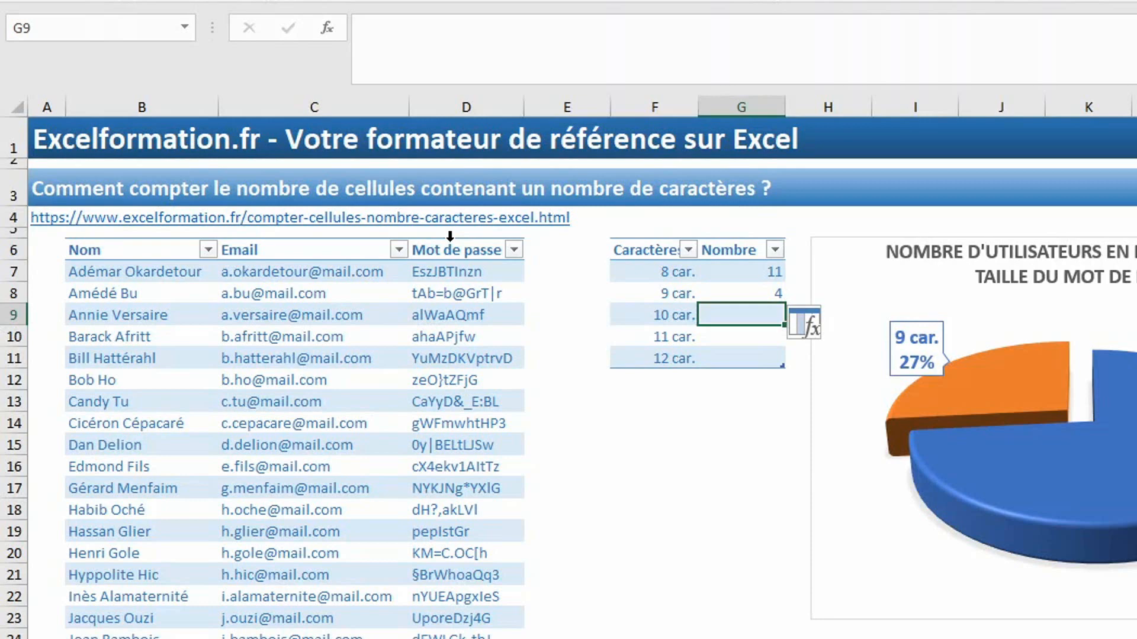
pyautogui.press('Up')
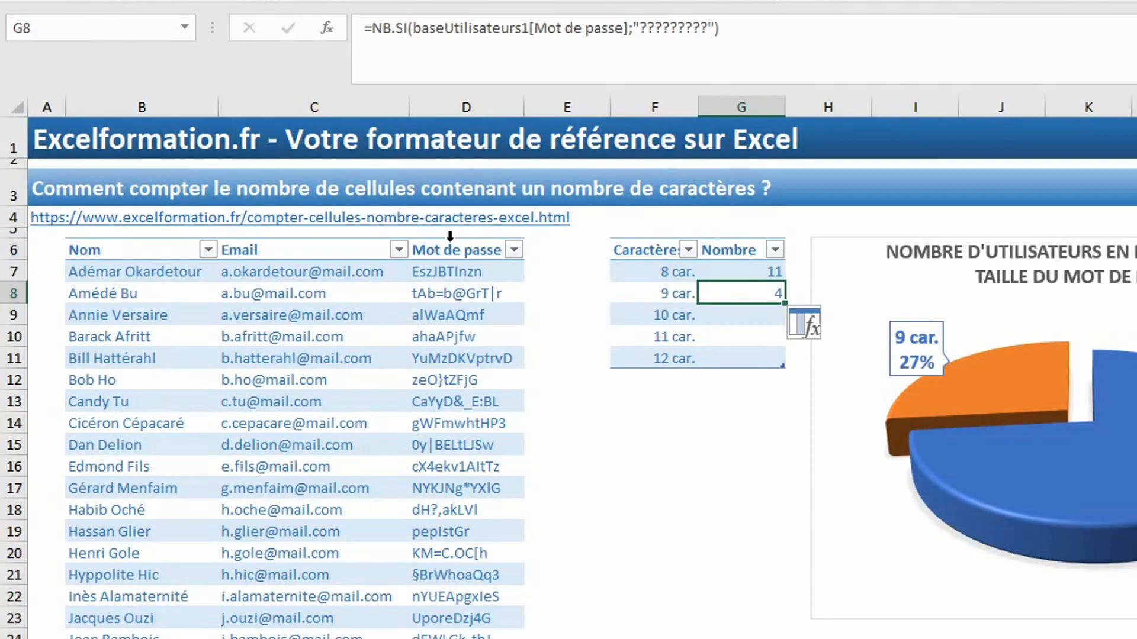
pyautogui.write('=rept')
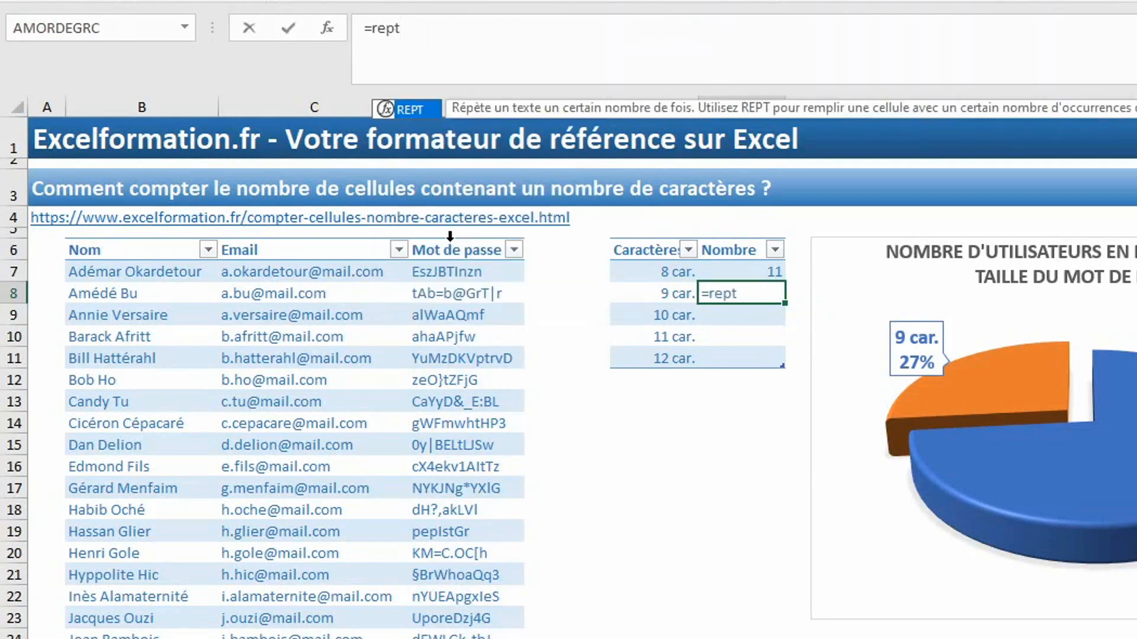
pyautogui.write('(')
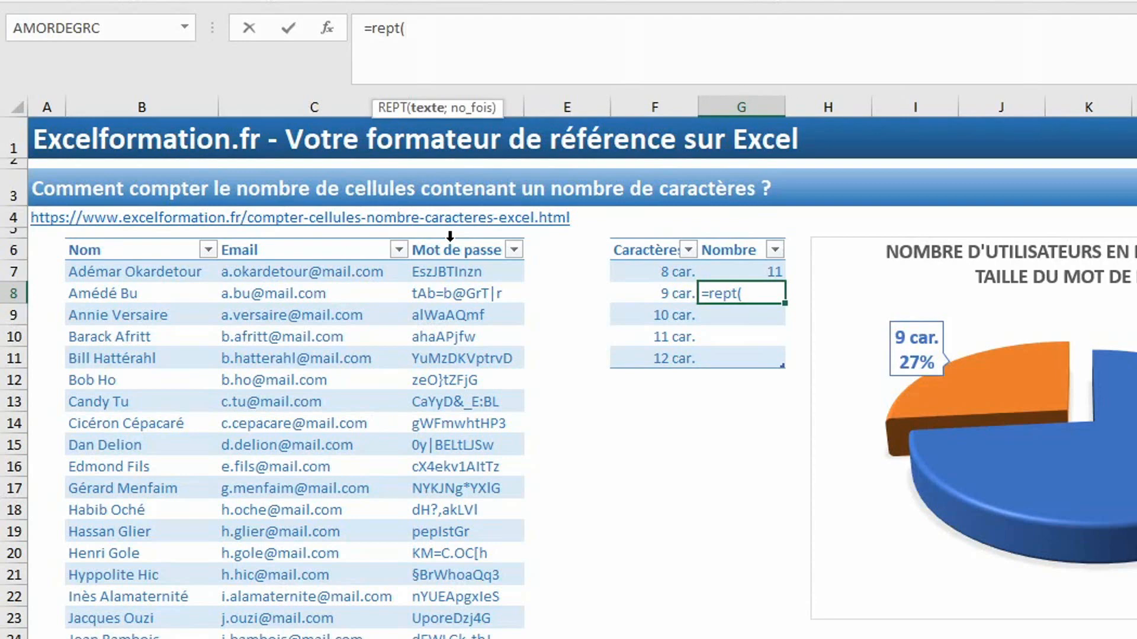
pyautogui.write('"?";')
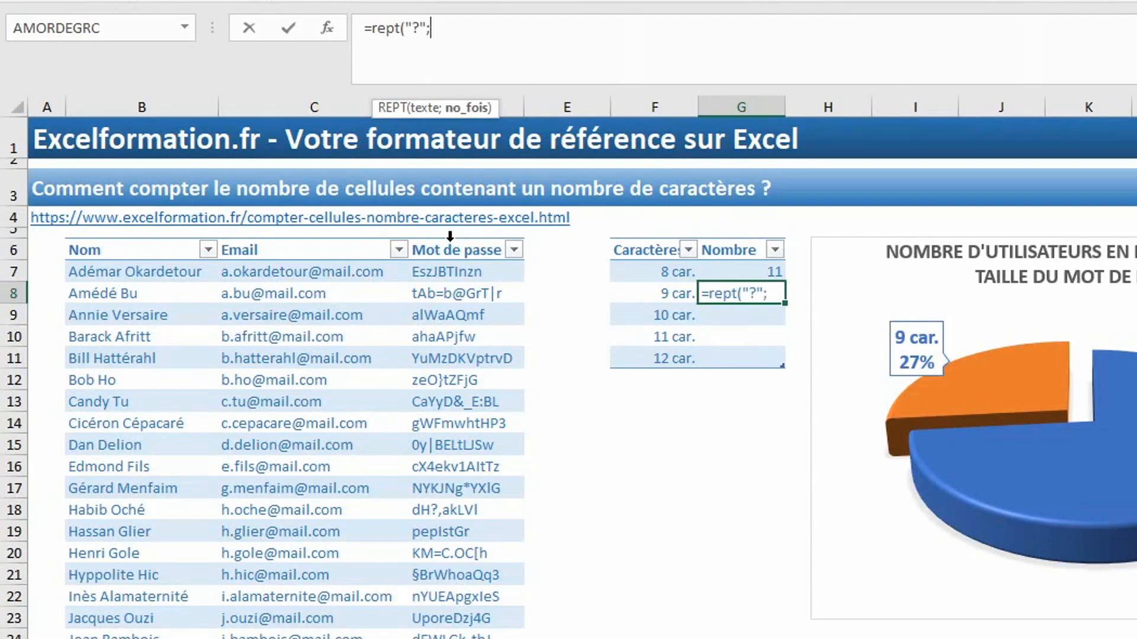
pyautogui.write('9)')
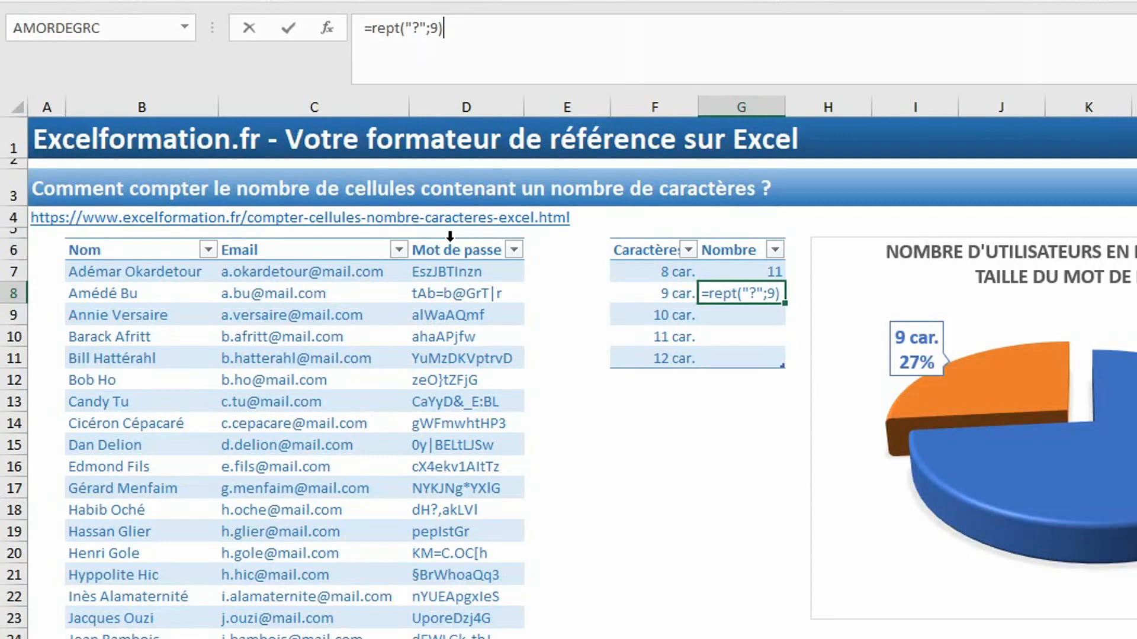
pyautogui.press('BackSpace')
pyautogui.press('BackSpace')
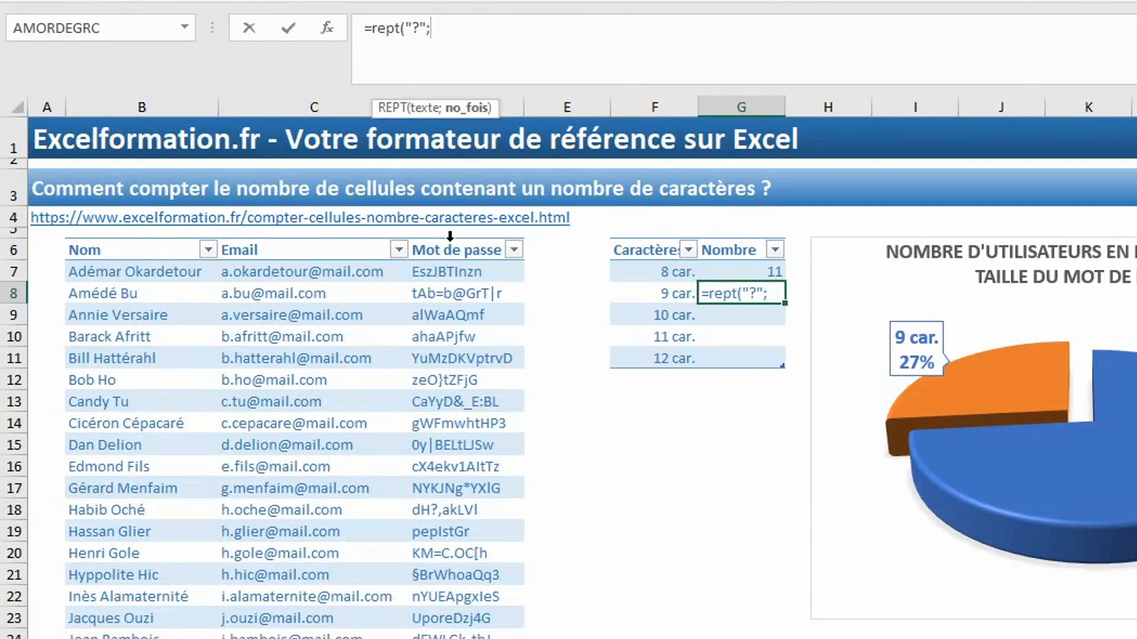
pyautogui.click(664, 293)
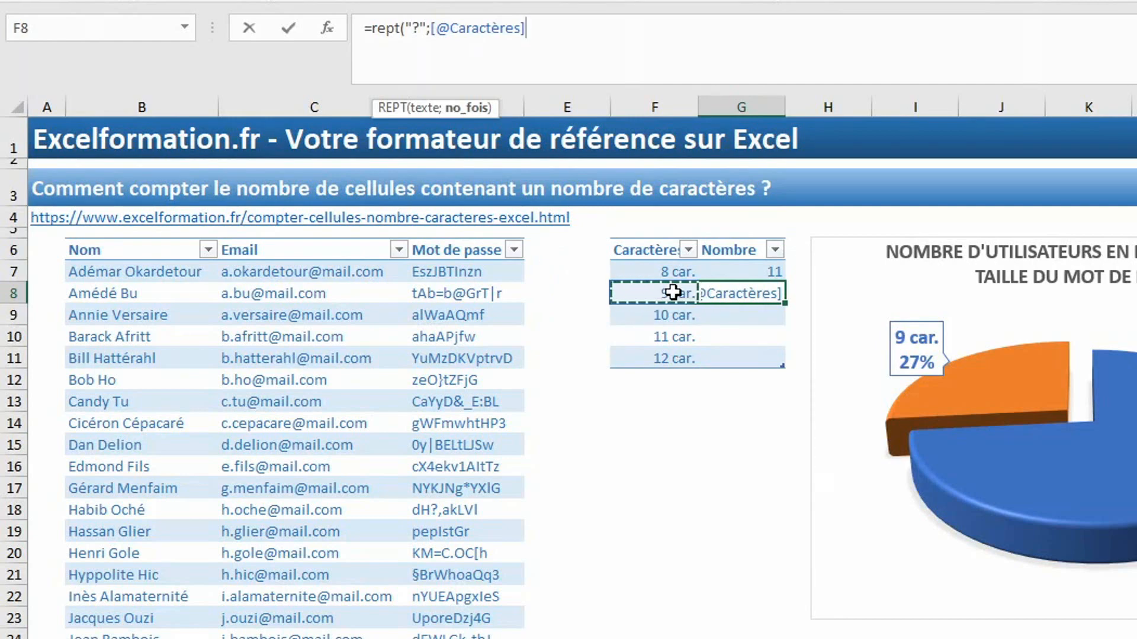
pyautogui.write(')')
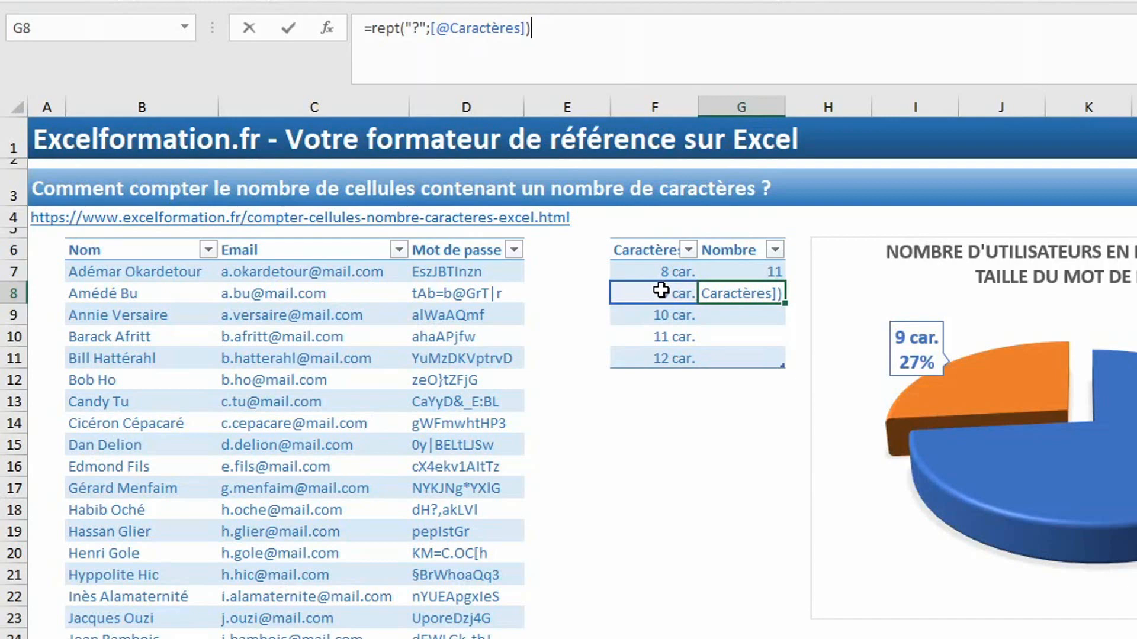
pyautogui.press('Return')
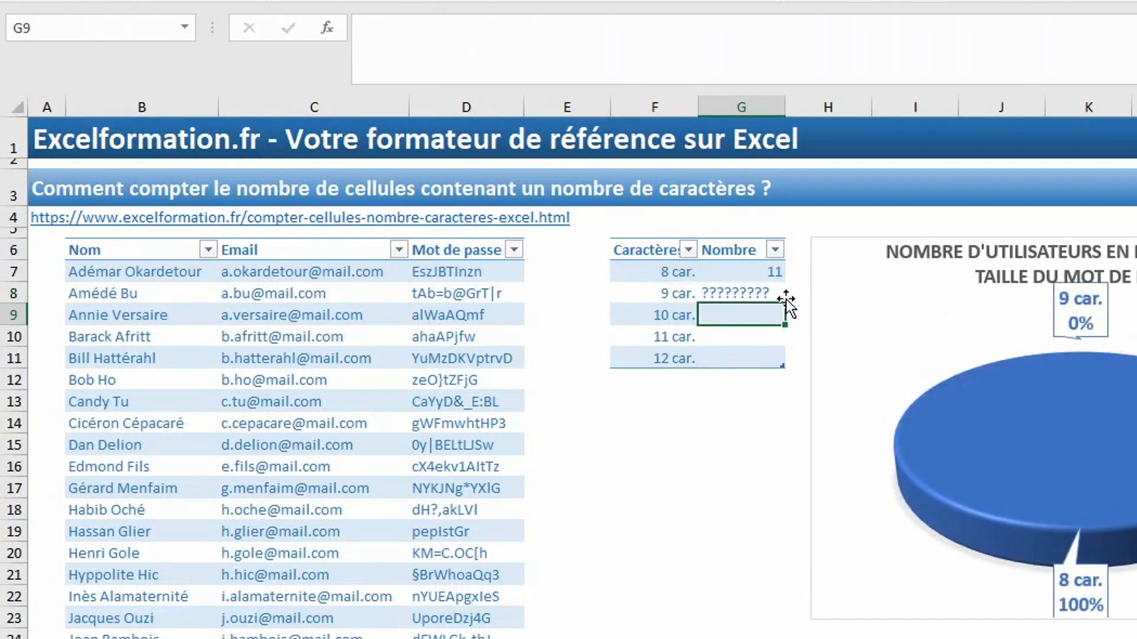
pyautogui.click(656, 294)
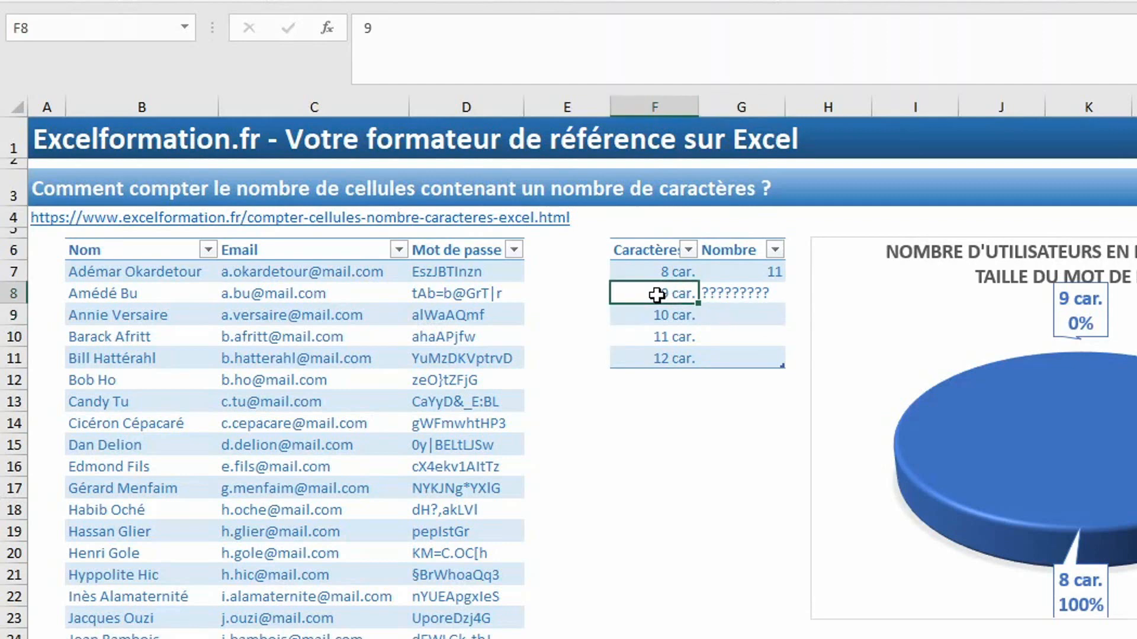
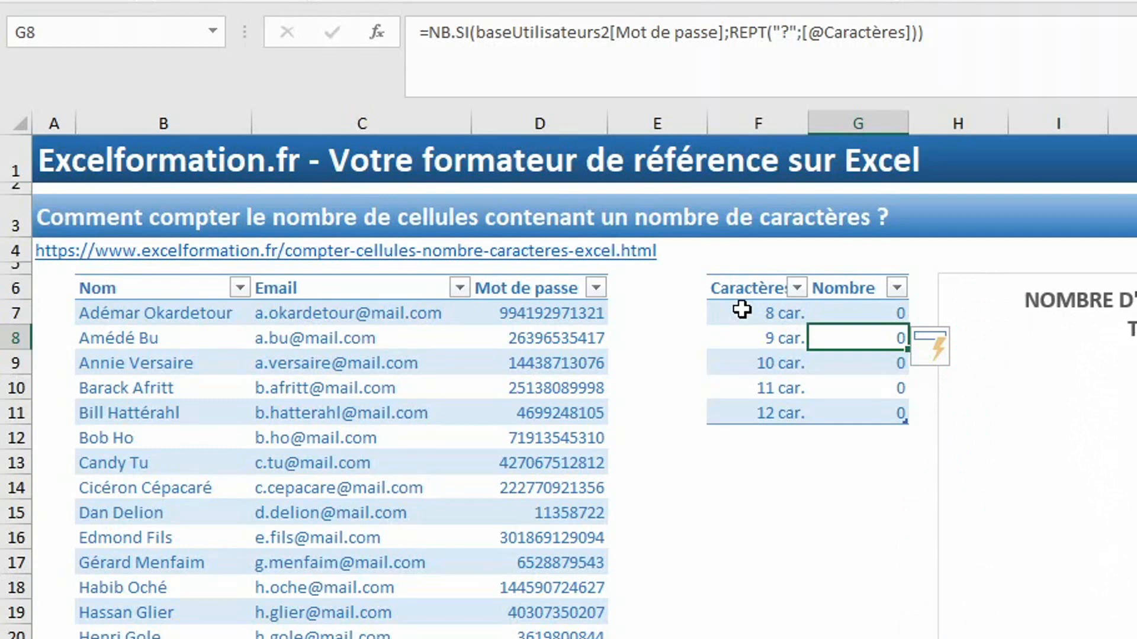
pyautogui.write('=sommeprod((')
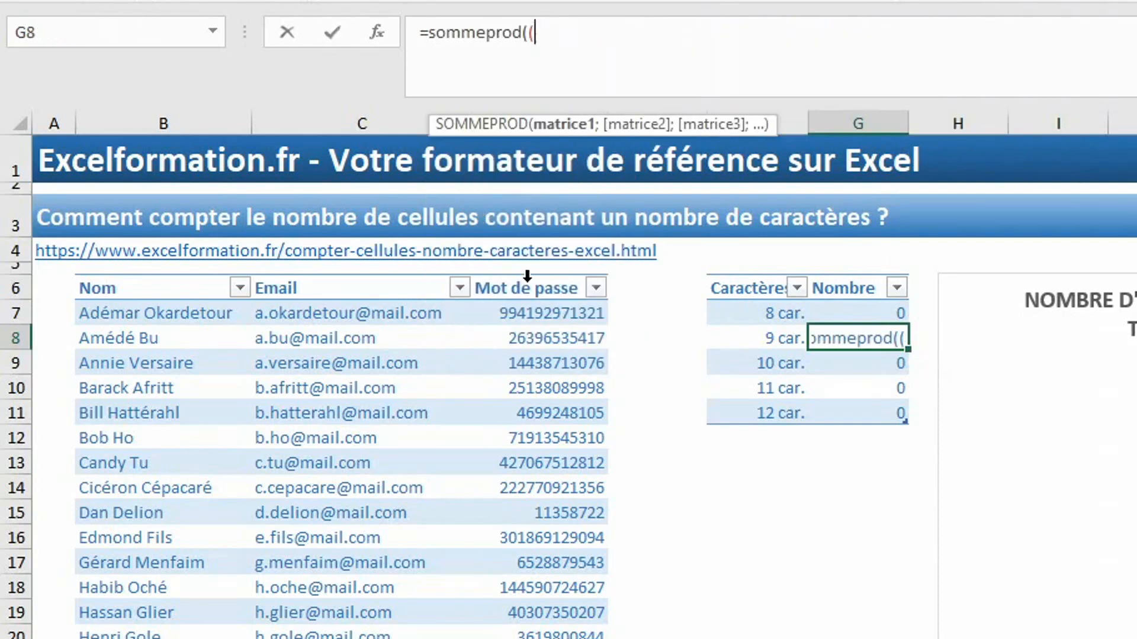
pyautogui.write('nbcar')
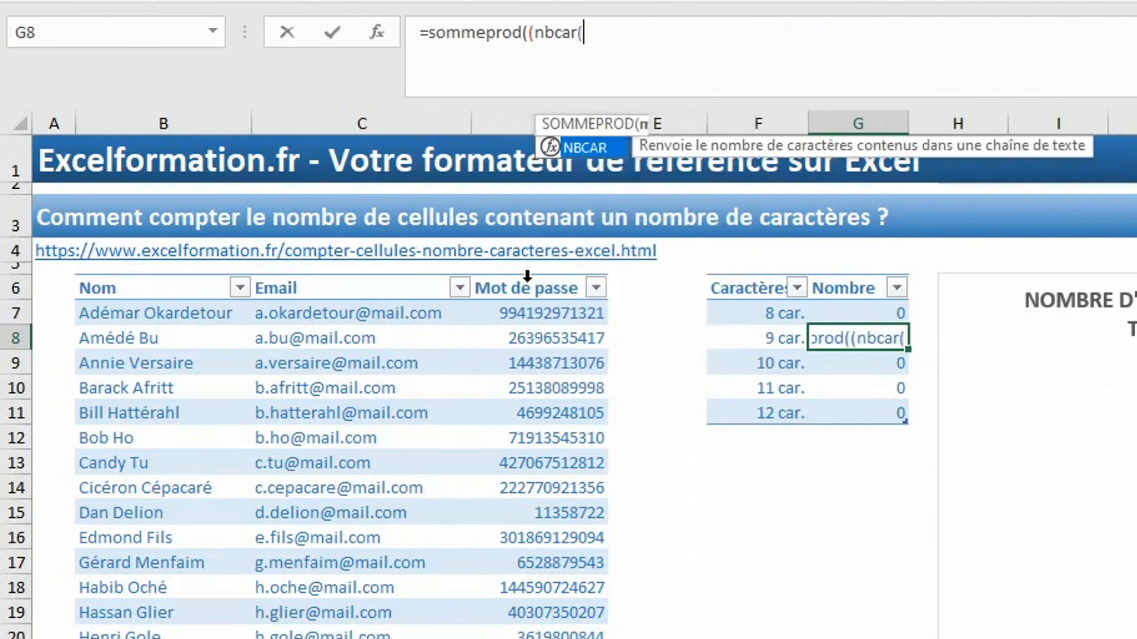
pyautogui.write('(')
pyautogui.click(526, 276)
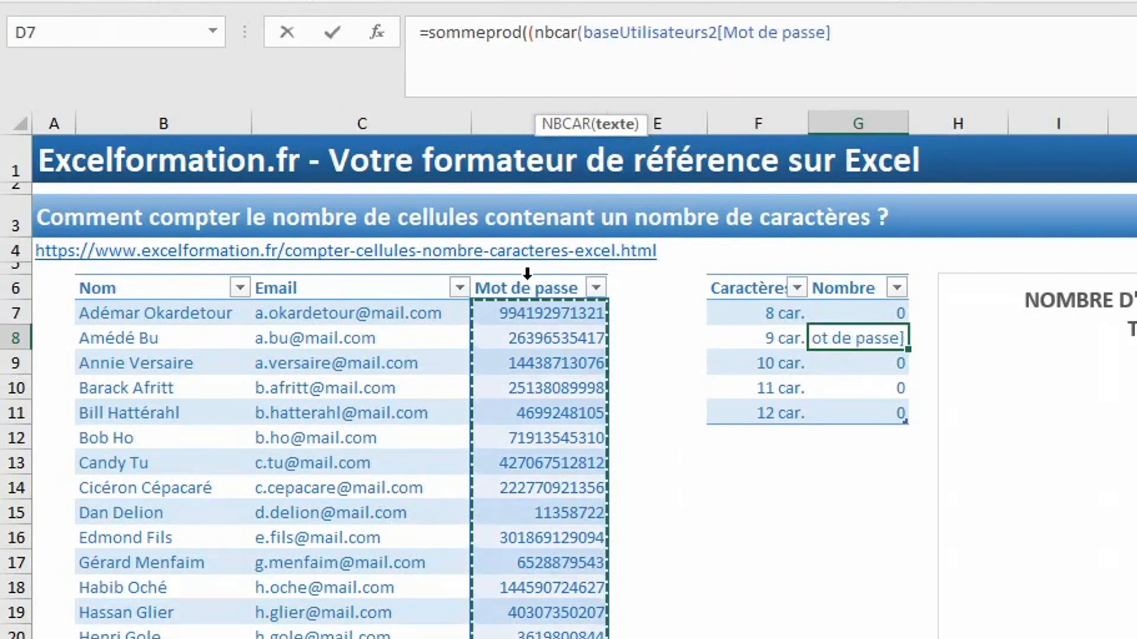
pyautogui.write(')=')
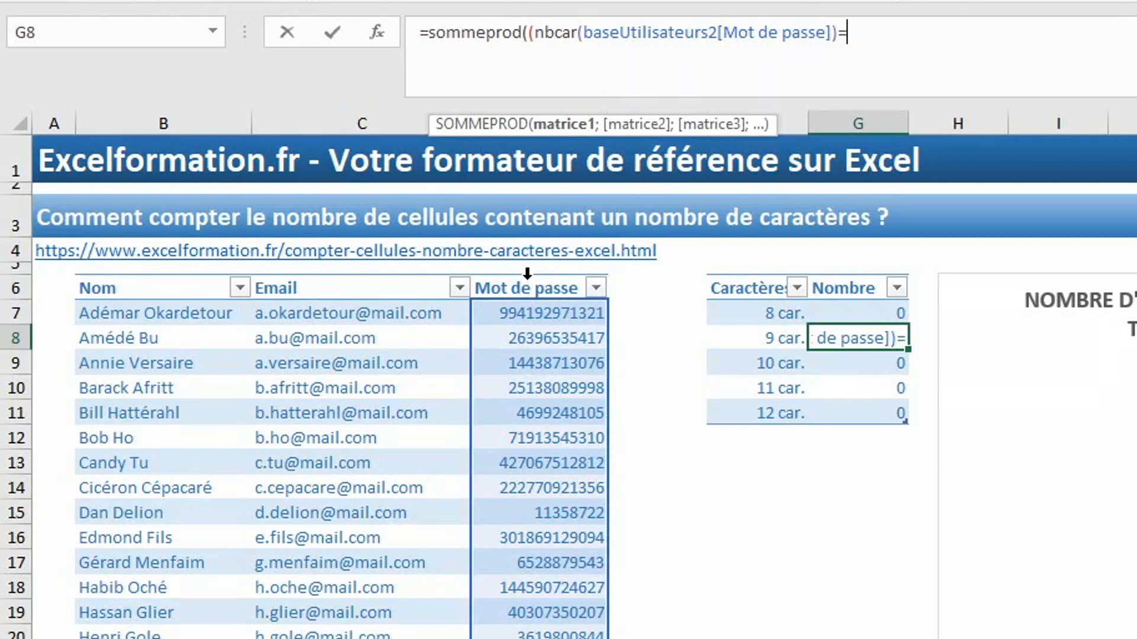
pyautogui.click(764, 335)
pyautogui.write(')')
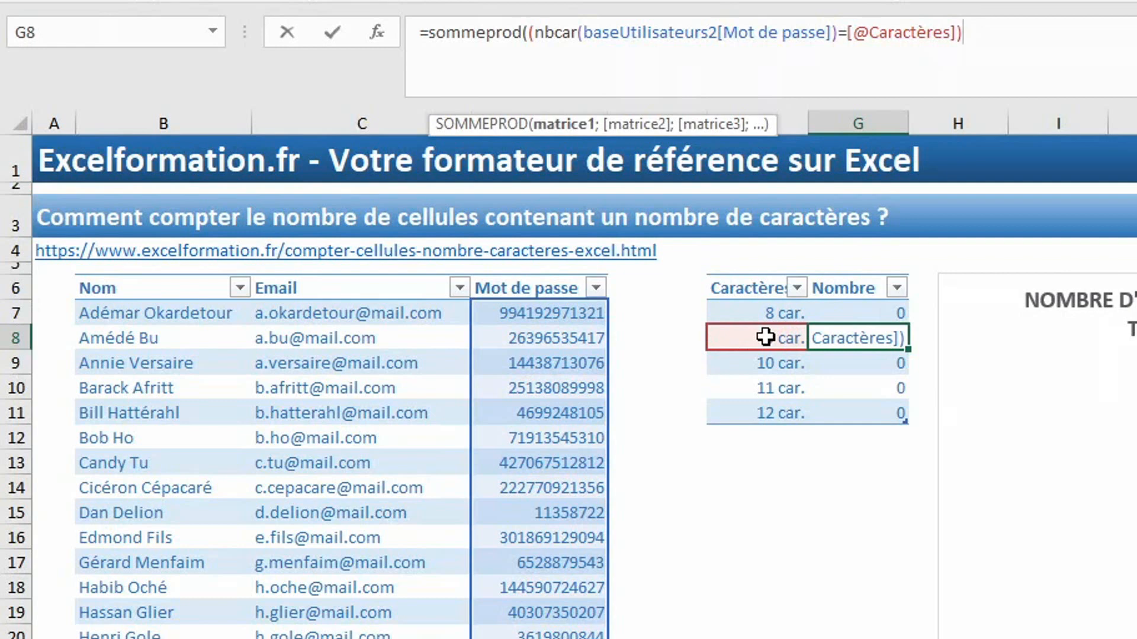
pyautogui.write('*1)')
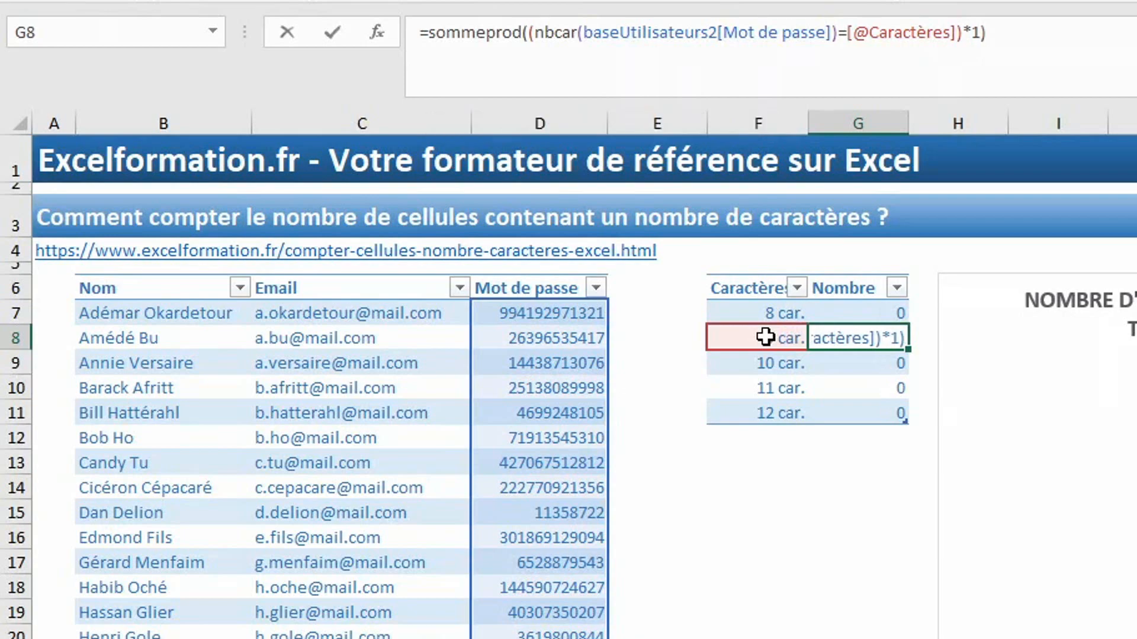
pyautogui.press('Return')
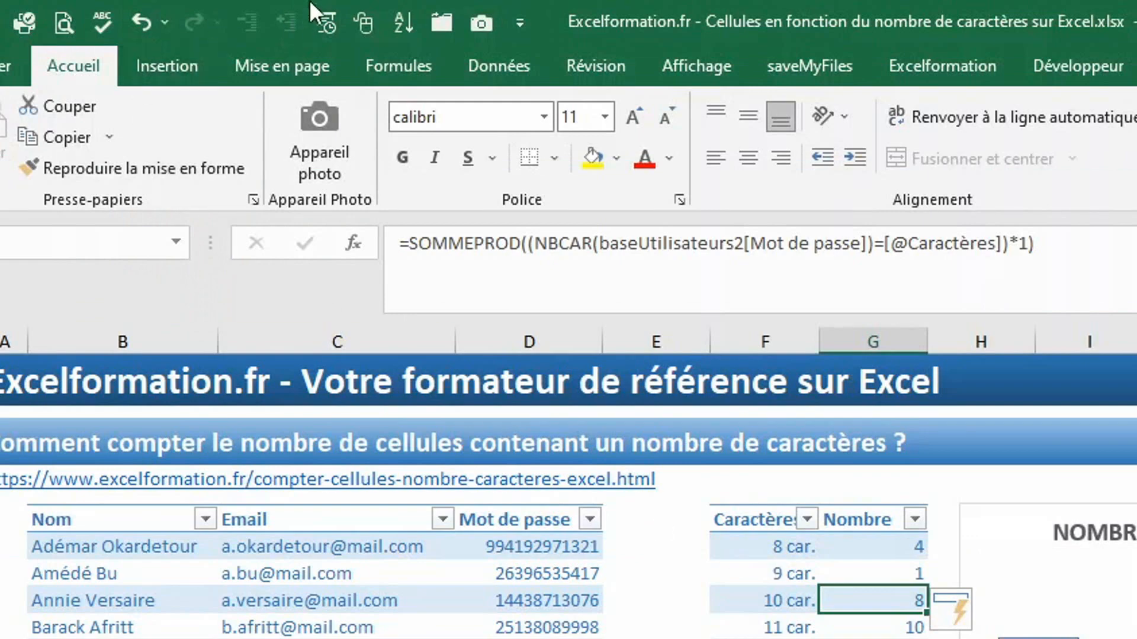
# Step: Evaluate the SOMMEPROD formula in G9 stage by stage through to its final result, and close the evaluation window
pyautogui.click(407, 60)
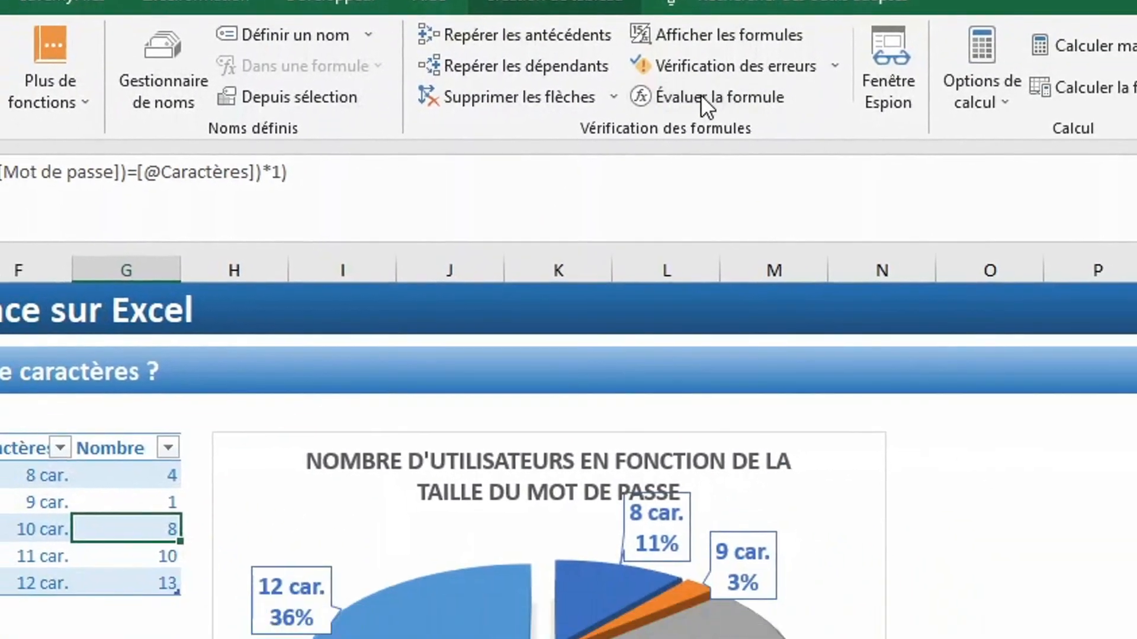
pyautogui.click(720, 167)
pyautogui.moveTo(60, 453); pyautogui.dragTo(664, 118)
pyautogui.moveTo(663, 68); pyautogui.dragTo(663, 161)
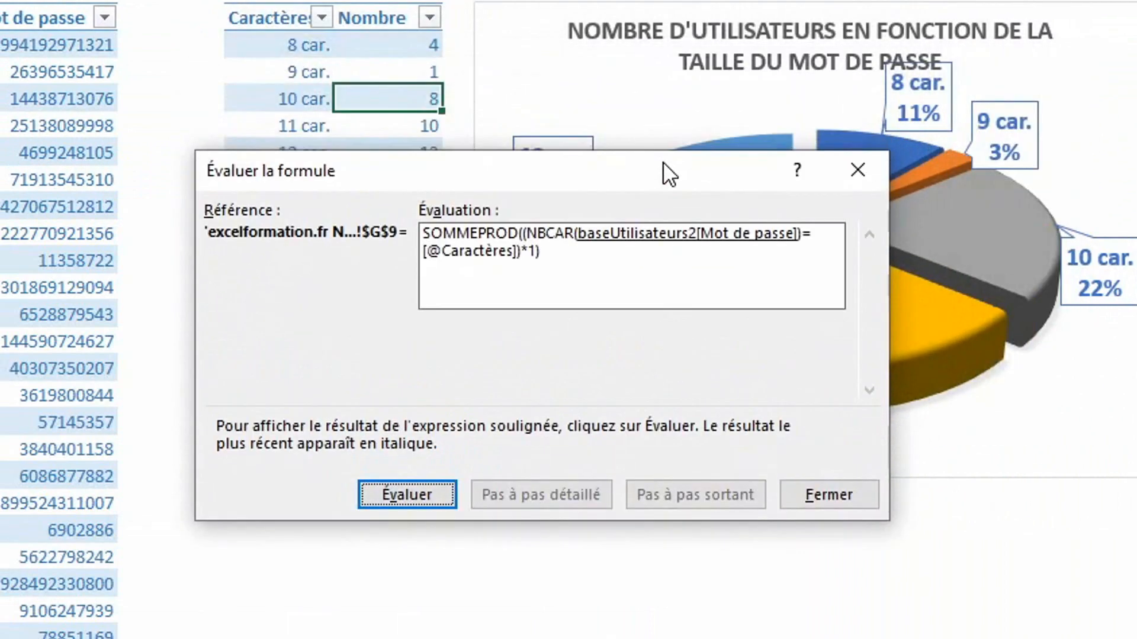
pyautogui.click(417, 491)
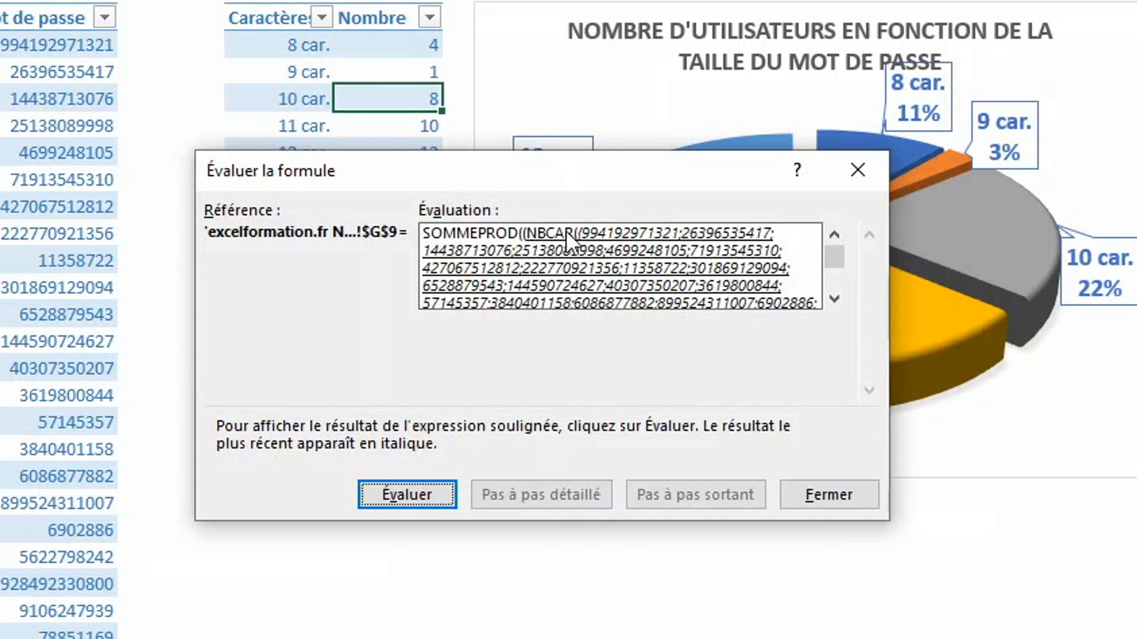
pyautogui.click(407, 485)
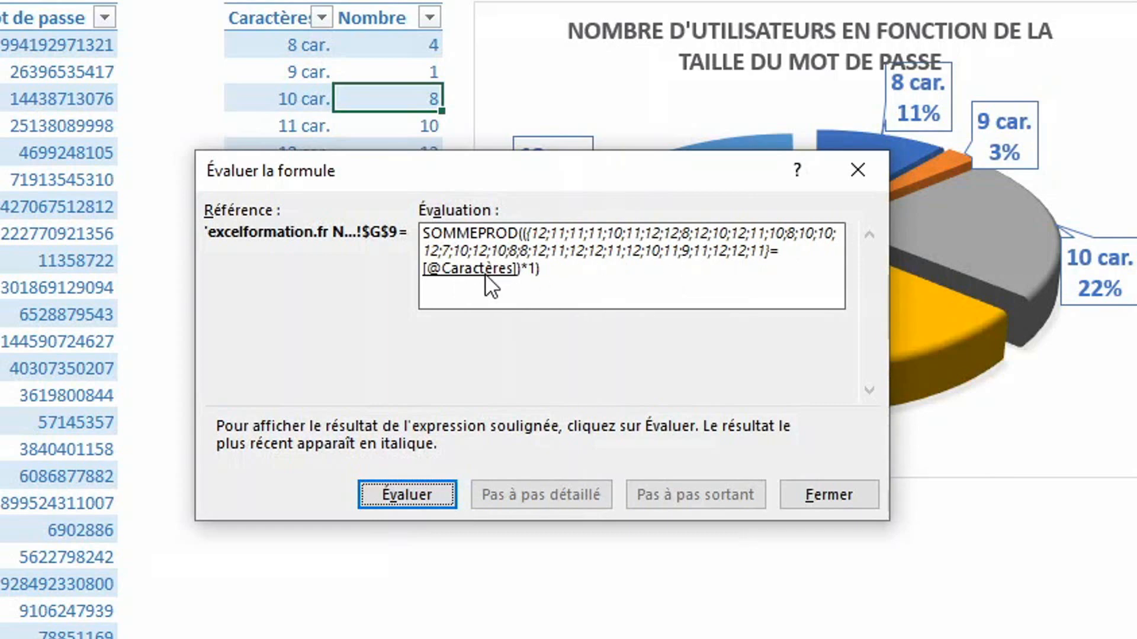
pyautogui.click(405, 494)
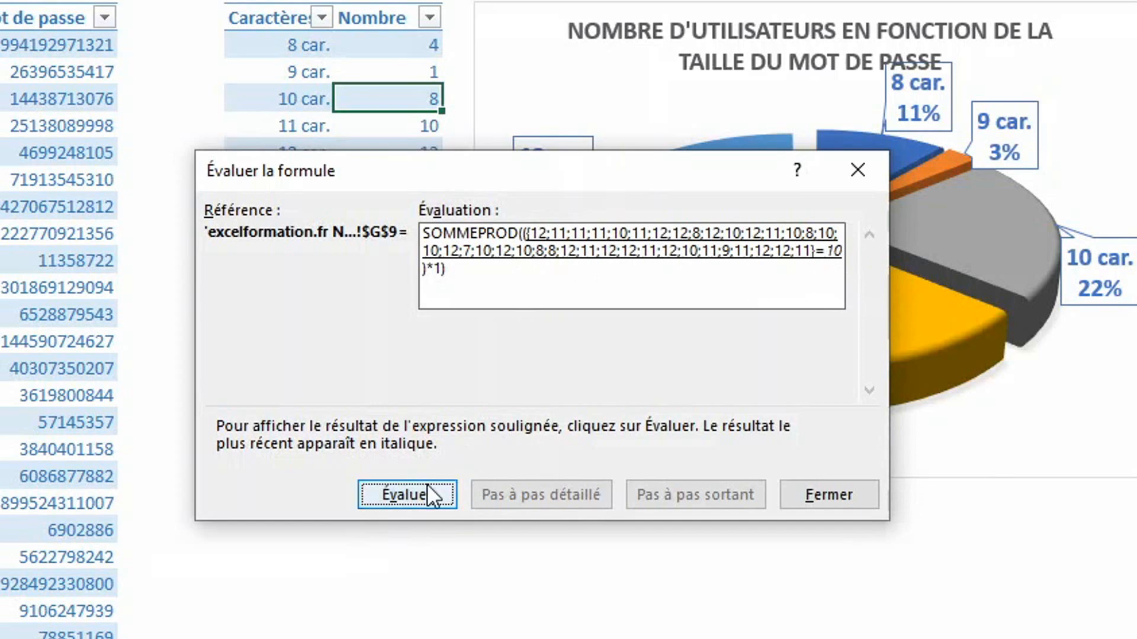
pyautogui.click(405, 495)
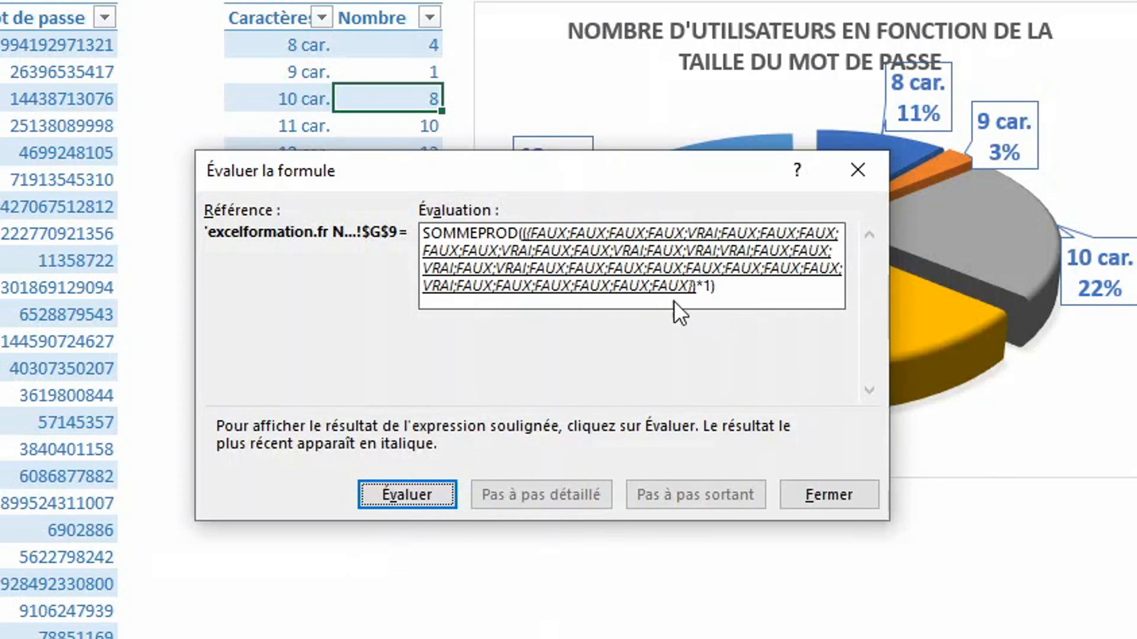
pyautogui.click(423, 493)
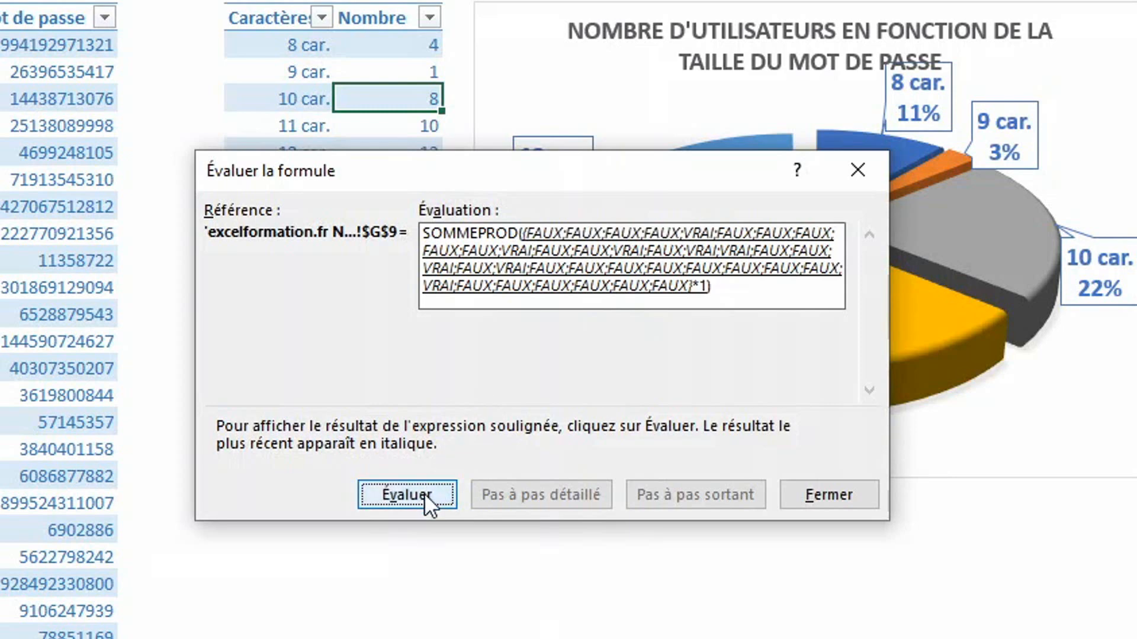
pyautogui.click(424, 493)
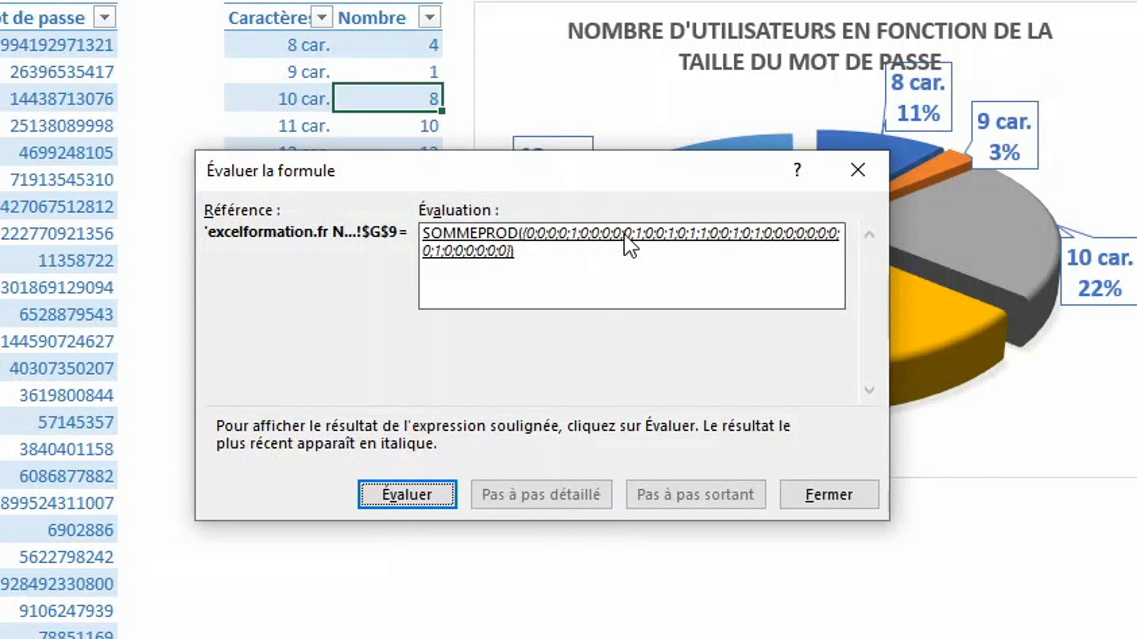
pyautogui.click(389, 499)
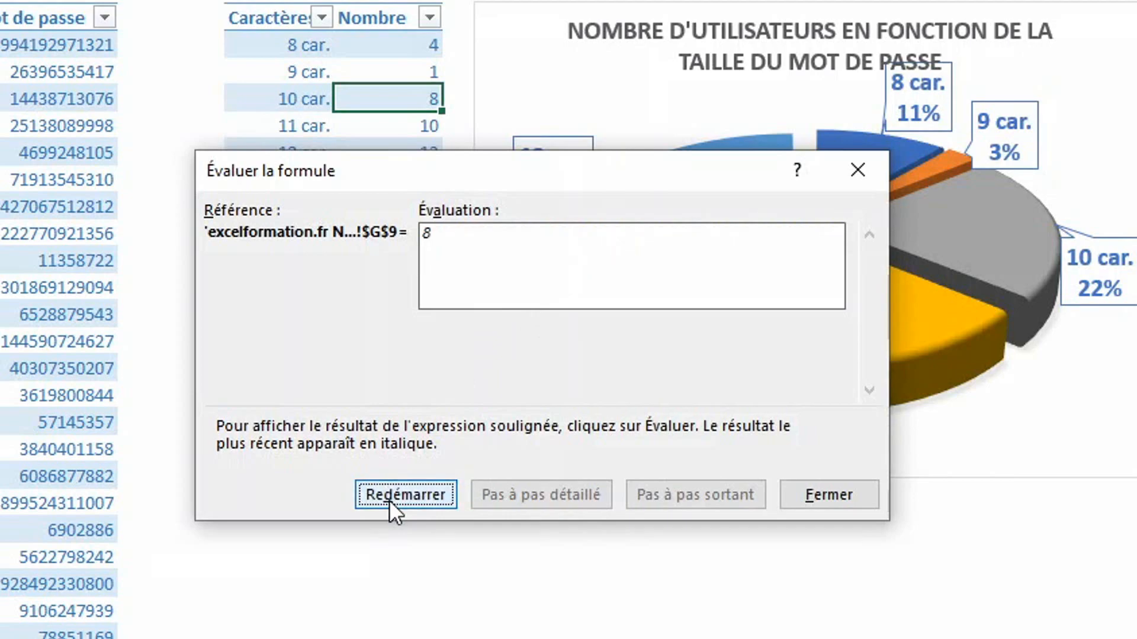
pyautogui.click(825, 496)
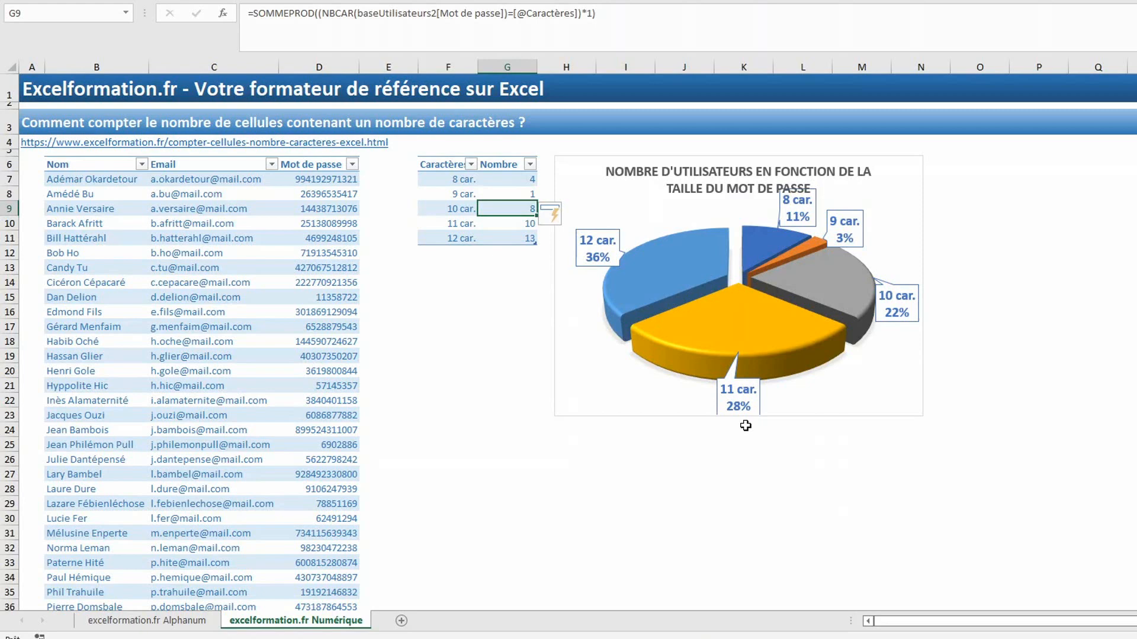
pyautogui.click(147, 621)
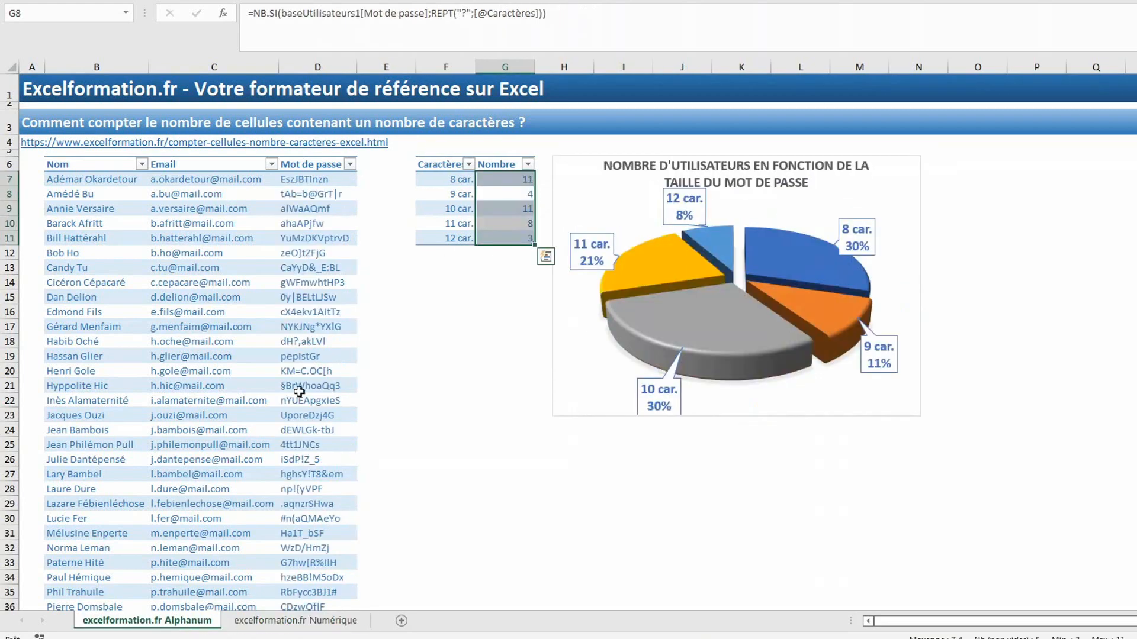
pyautogui.click(517, 193)
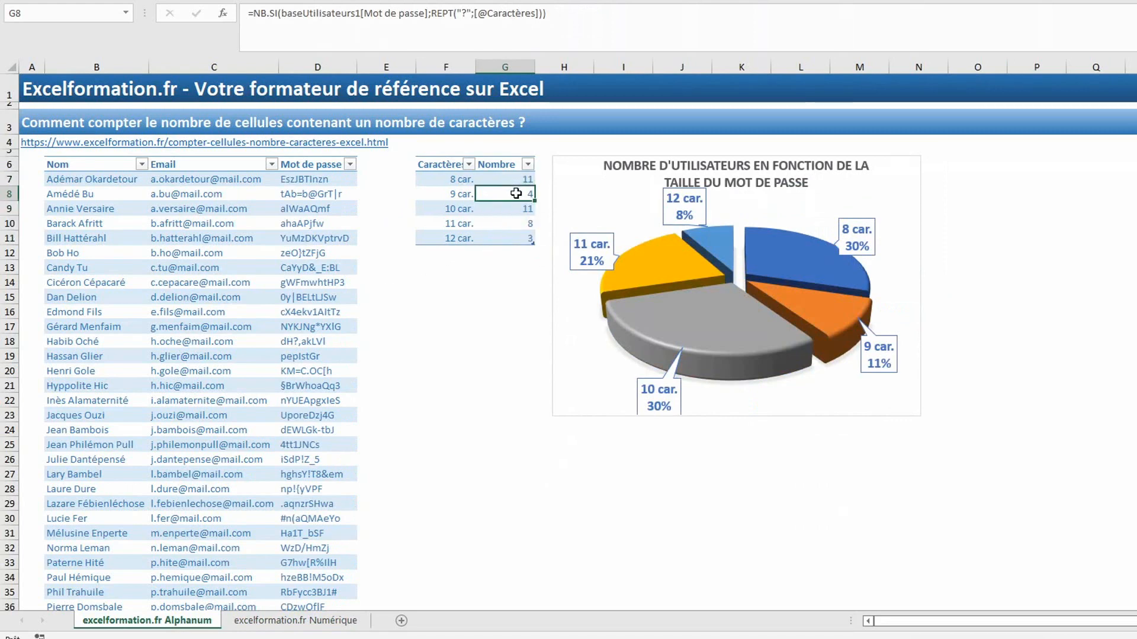
pyautogui.write('=sommeprod')
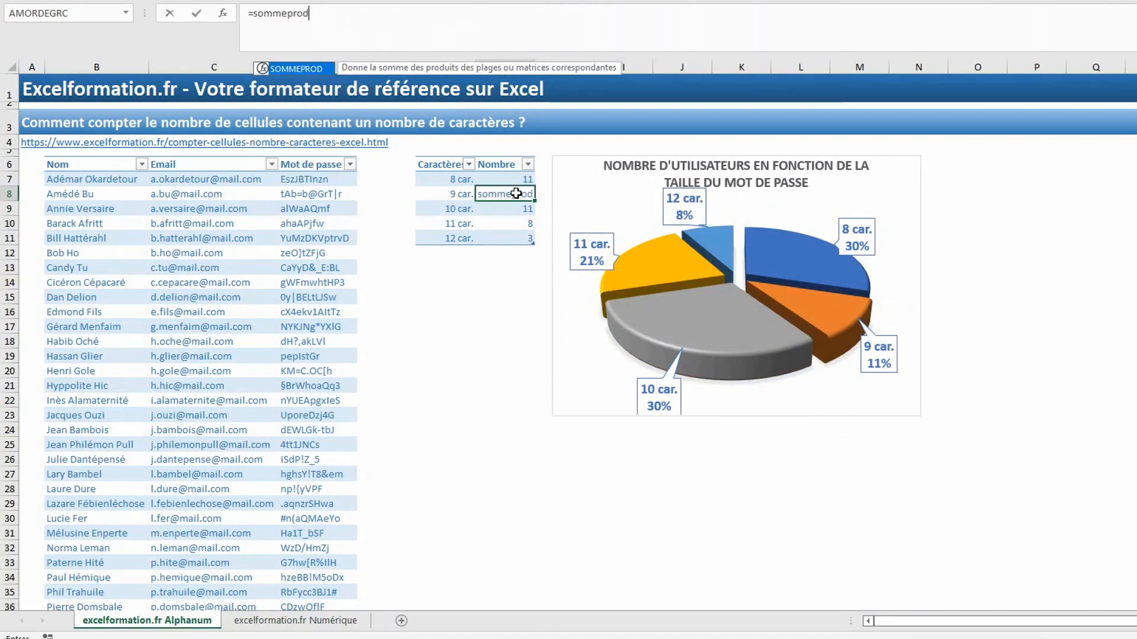
pyautogui.write('((nbcar')
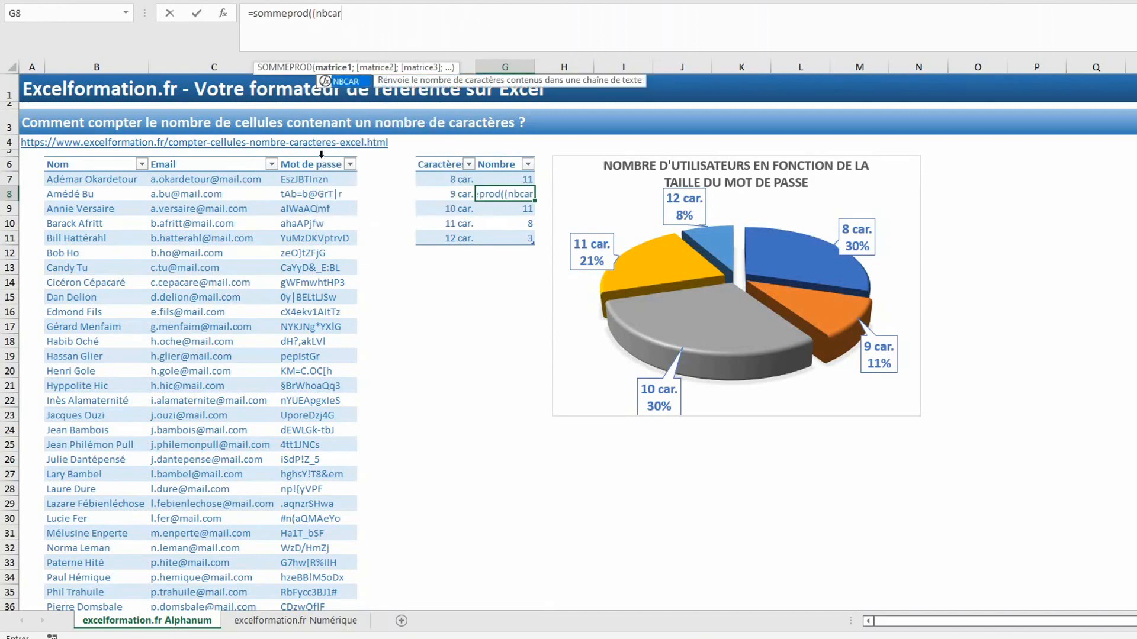
pyautogui.write('(')
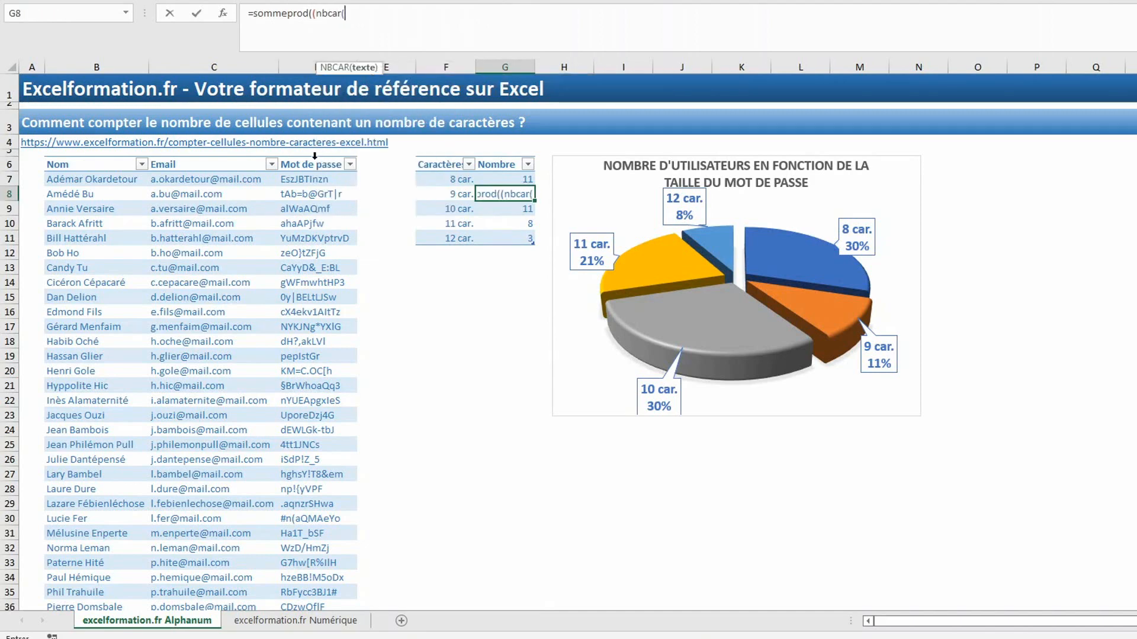
pyautogui.click(315, 155)
pyautogui.write(')=')
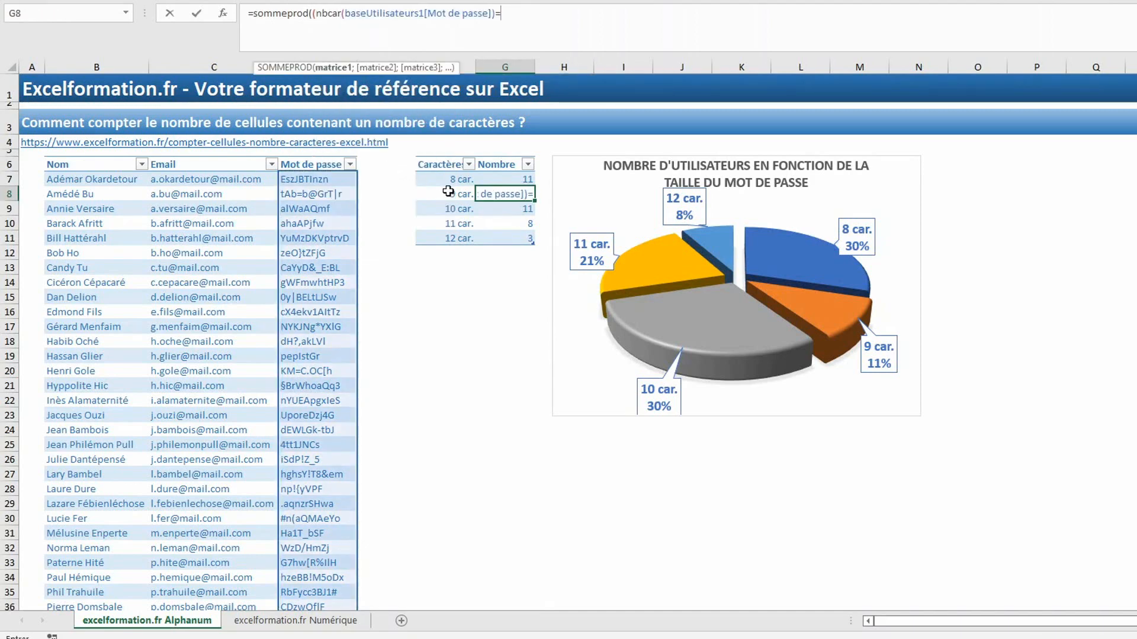
pyautogui.click(449, 195)
pyautogui.write(')*1)')
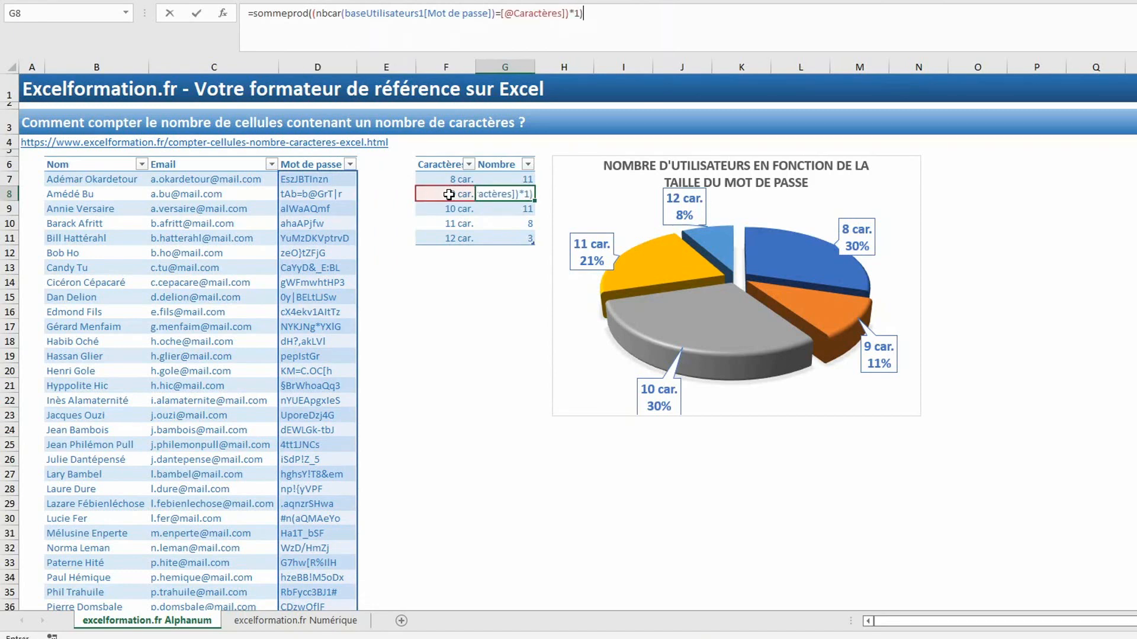
pyautogui.press('Return')
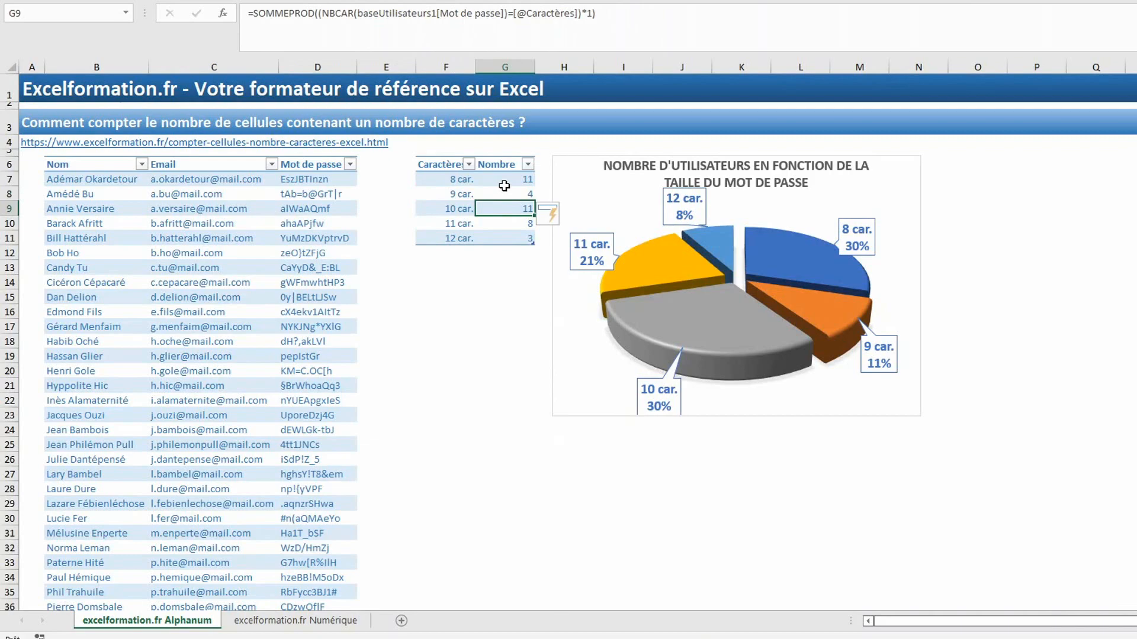